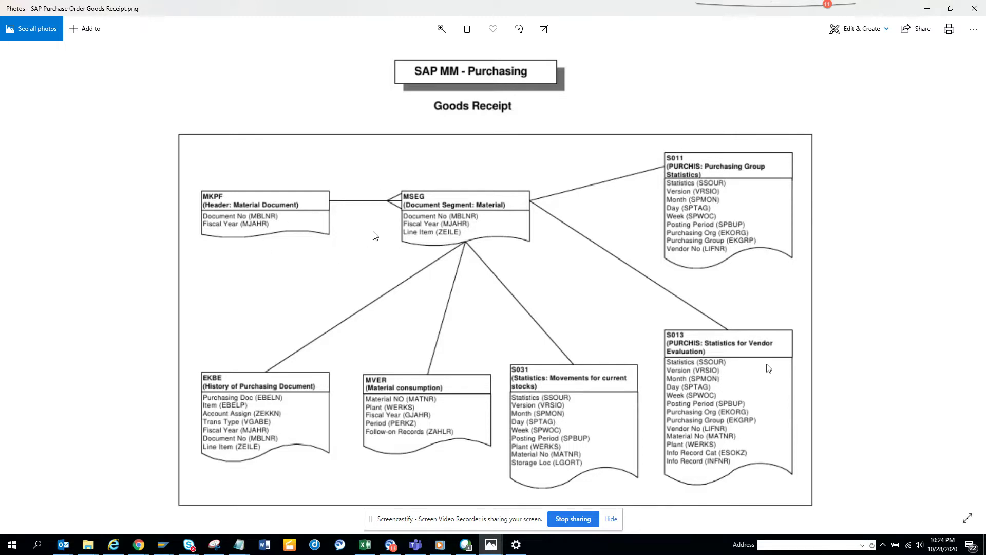
# Bring up the Windows task switcher over the goods receipt table diagram.
pyautogui.hotkey('alt', 'Tab')
pyautogui.hotkey('alt', 'Tab')
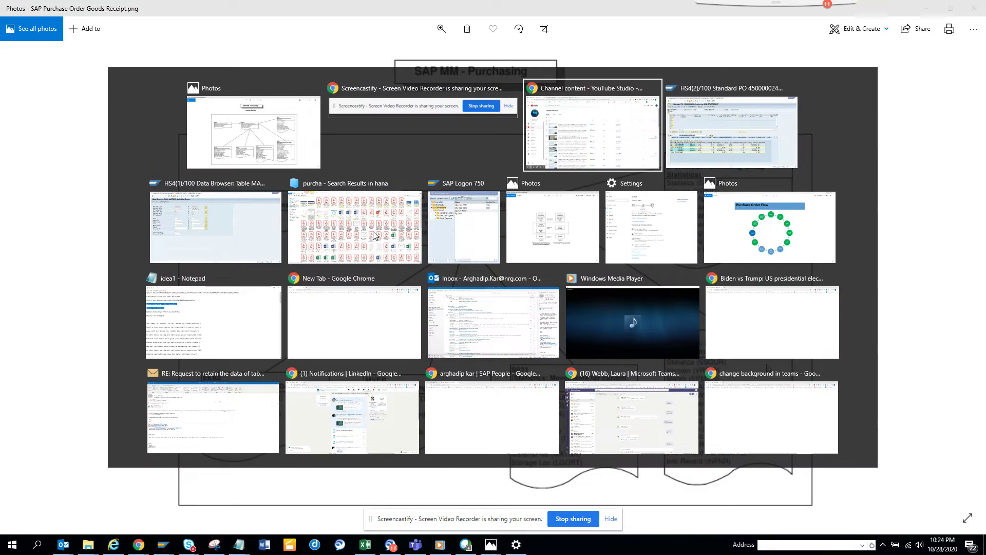
pyautogui.hotkey('alt', 'Tab')
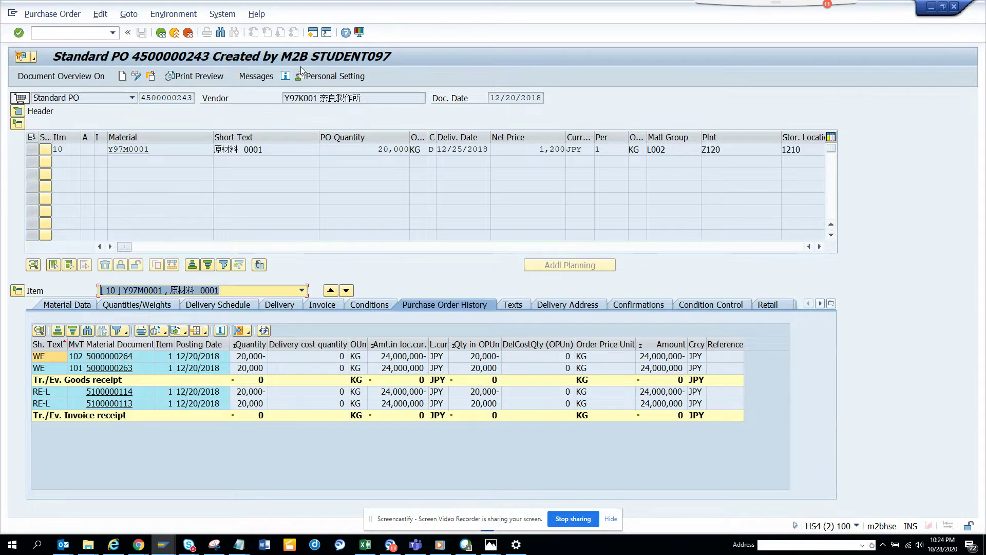
pyautogui.click(311, 35)
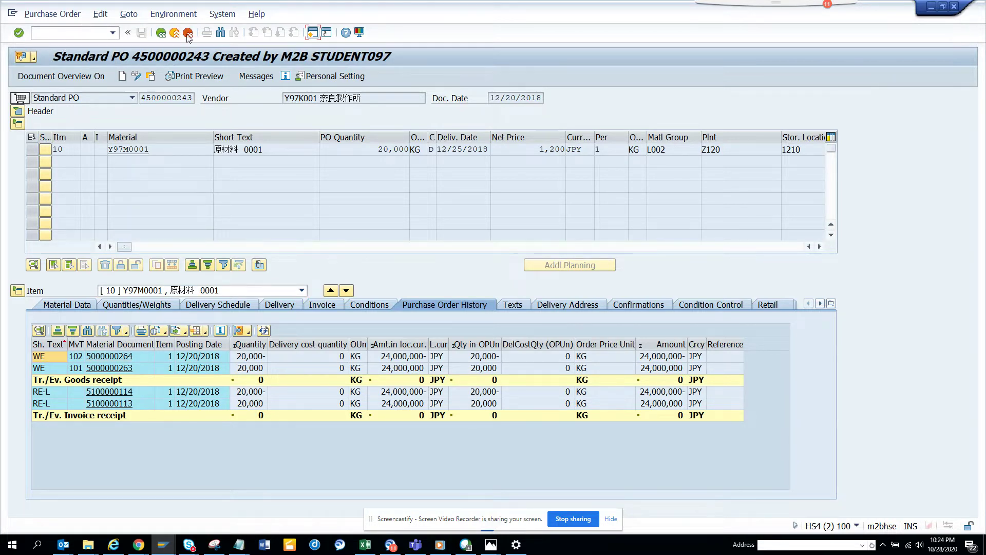
# In a new session, open the se16 Data Browser selection screen for table EKBE.
pyautogui.click(315, 33)
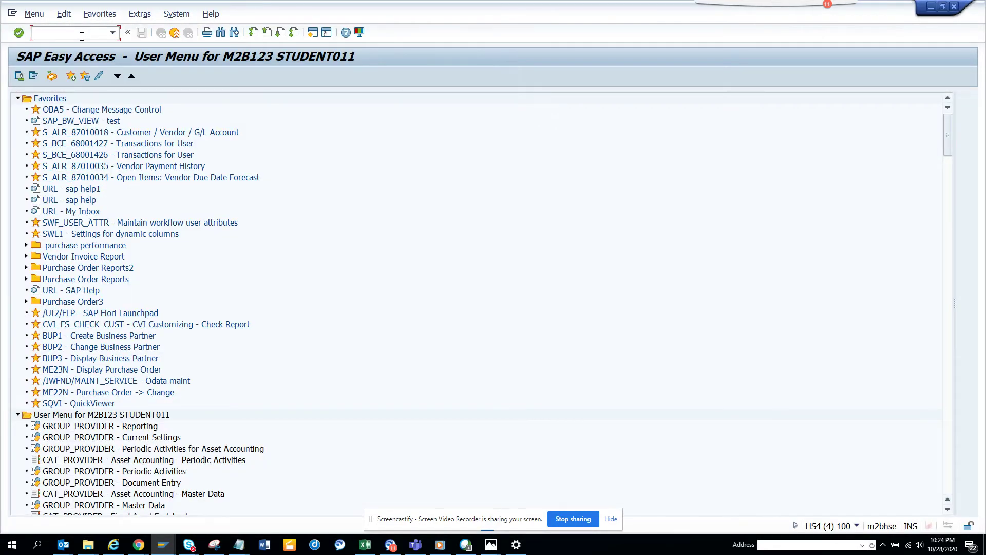
pyautogui.write('se16')
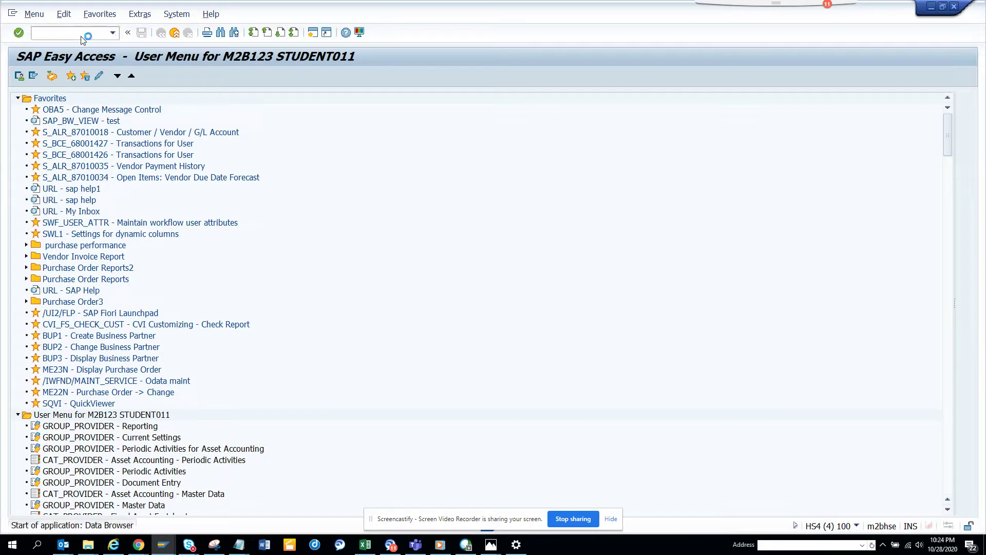
pyautogui.press('Return')
pyautogui.write('ekbe')
pyautogui.press('Return')
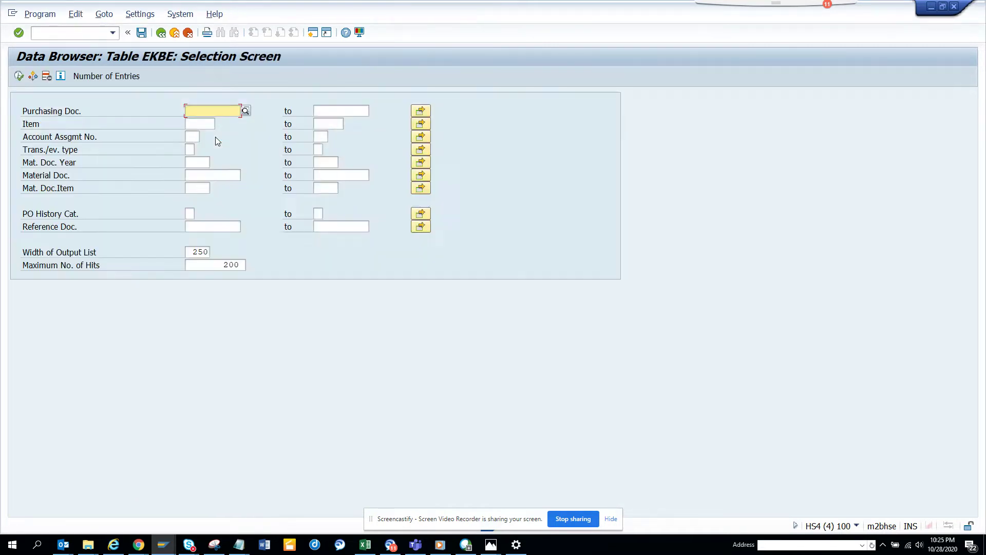
pyautogui.press('F3')
pyautogui.press('F3')
pyautogui.hotkey('alt', 'Tab')
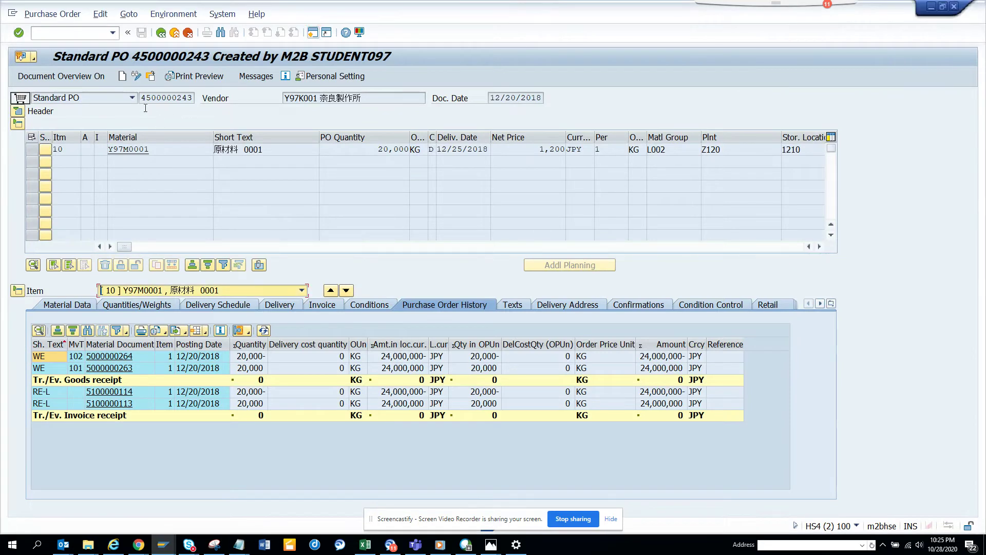
pyautogui.doubleClick(170, 98)
pyautogui.hotkey('ctrl', 'c')
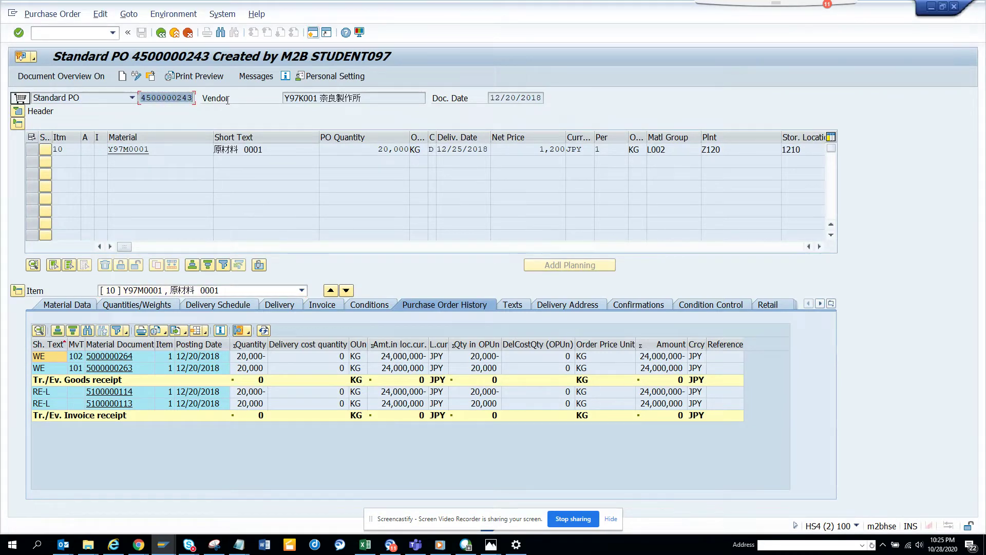
pyautogui.click(228, 99)
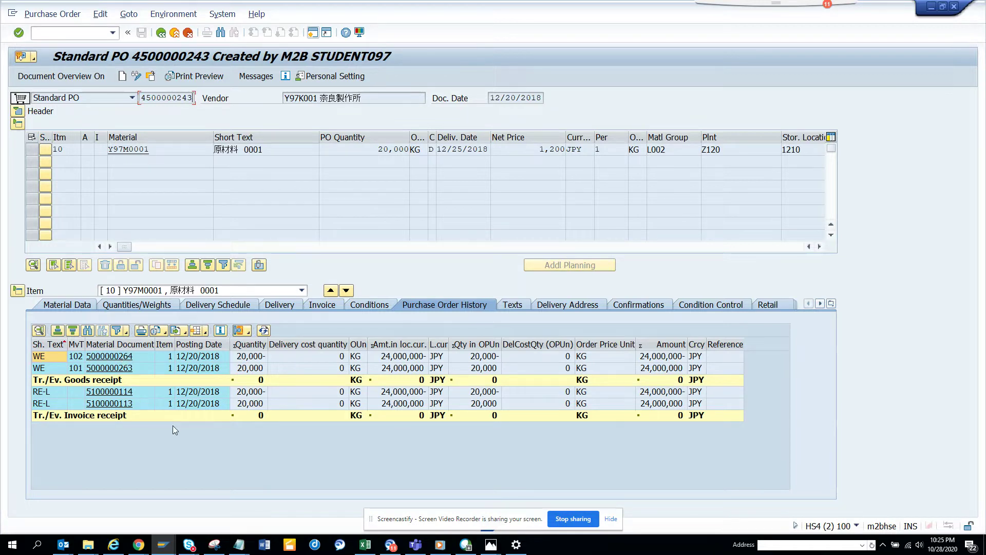
pyautogui.hotkey('alt', 'Tab')
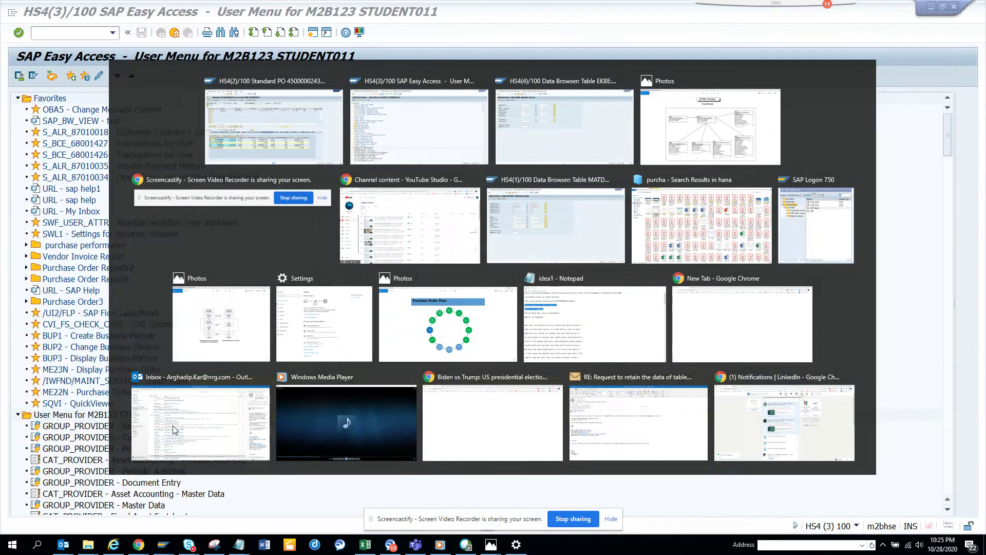
pyautogui.hotkey('alt', 'Tab')
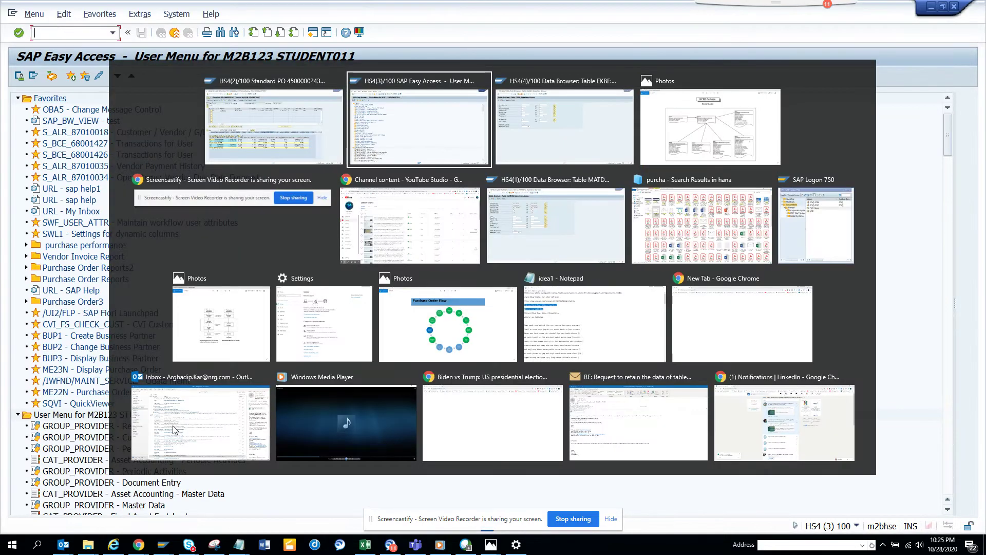
pyautogui.hotkey('alt', 'Tab')
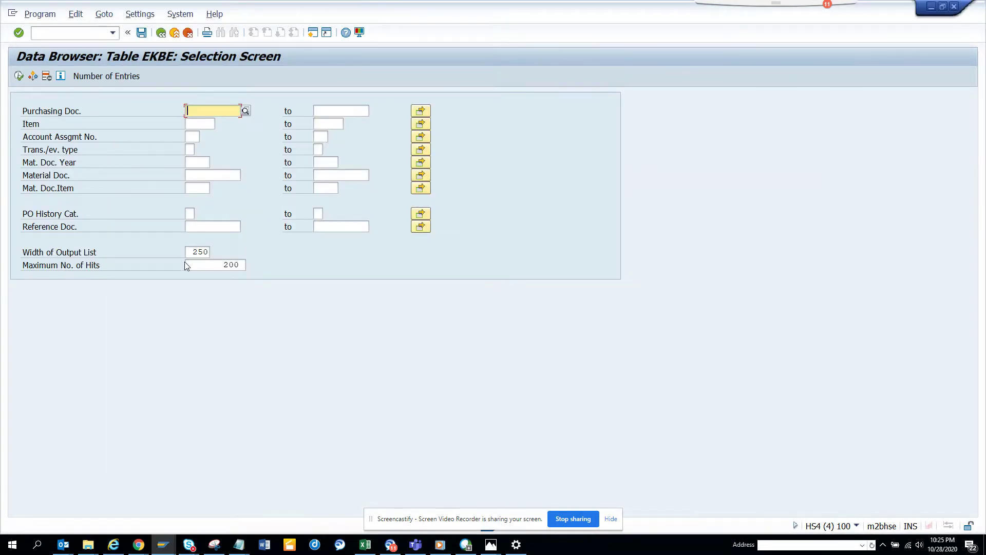
pyautogui.hotkey('ctrl', 'v')
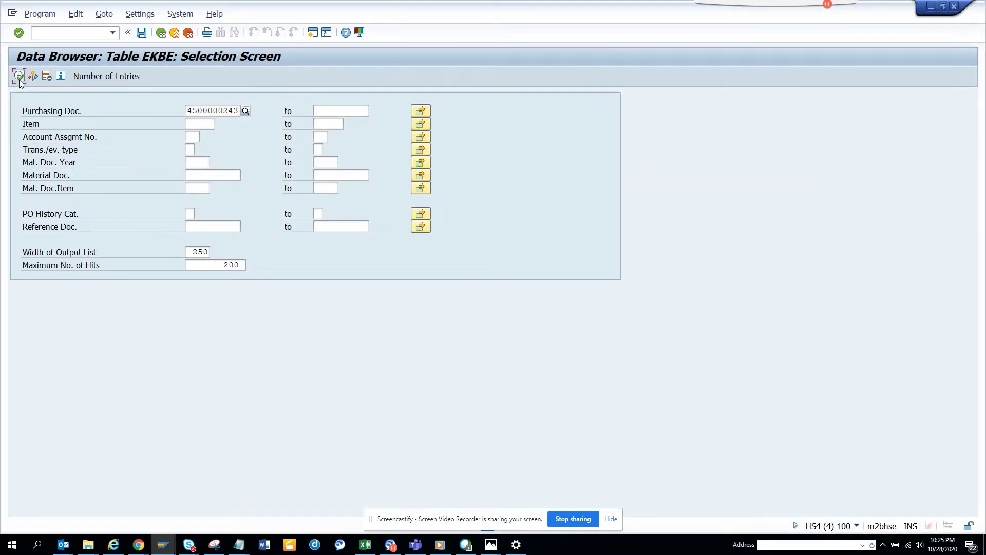
pyautogui.click(19, 76)
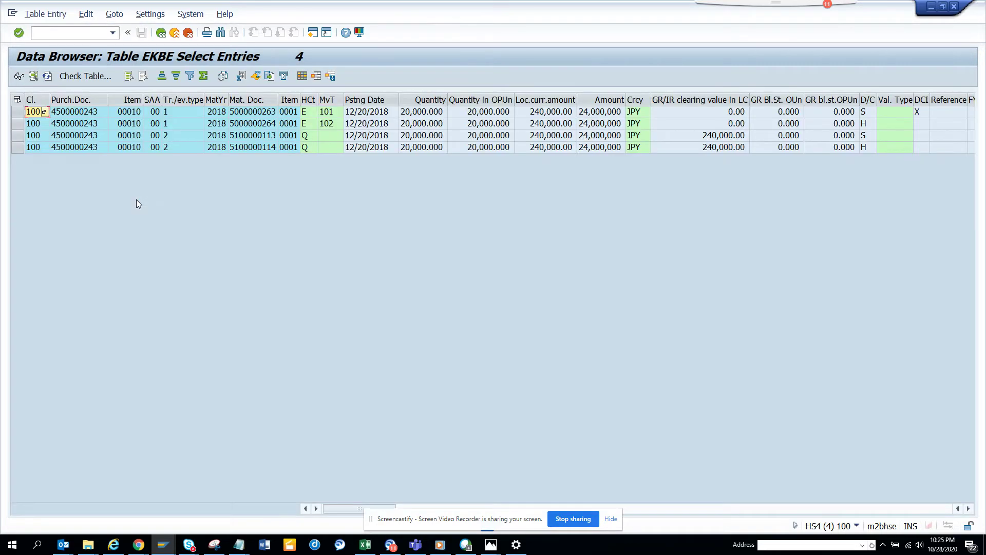
pyautogui.doubleClick(182, 115)
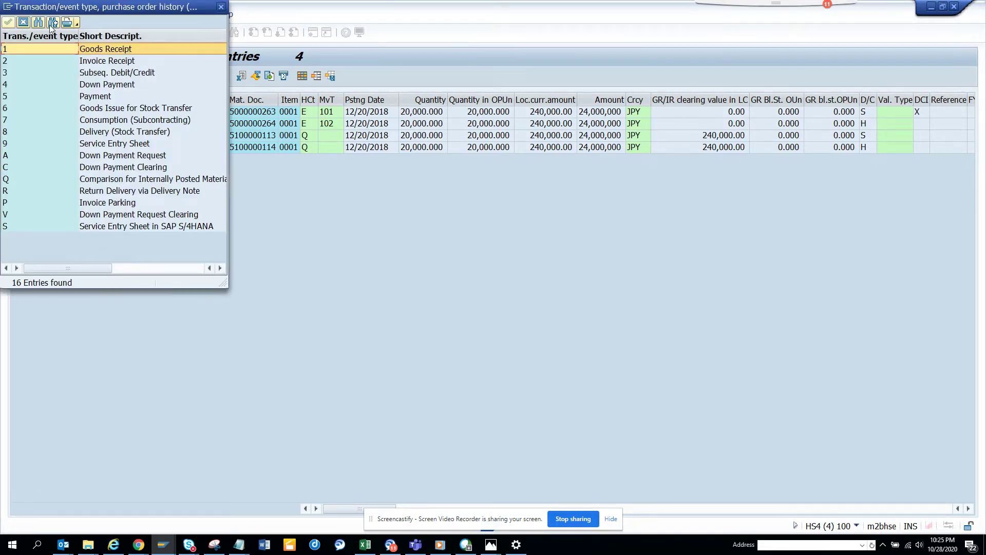
pyautogui.click(24, 22)
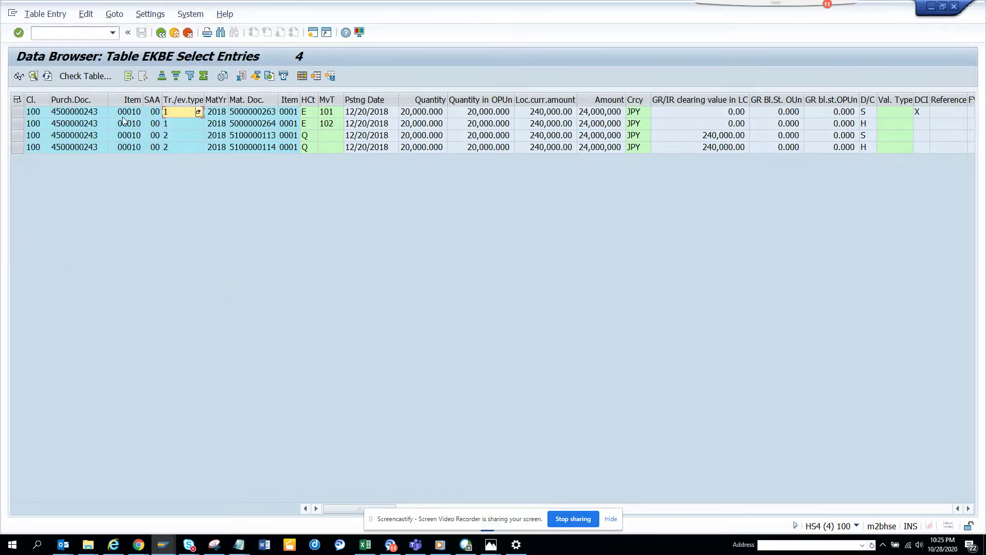
pyautogui.click(257, 114)
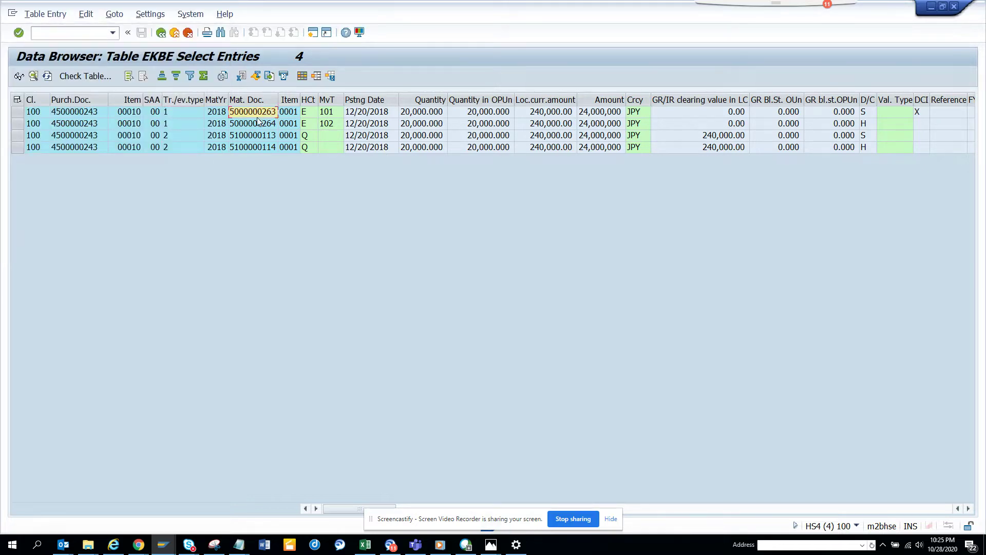
pyautogui.click(258, 123)
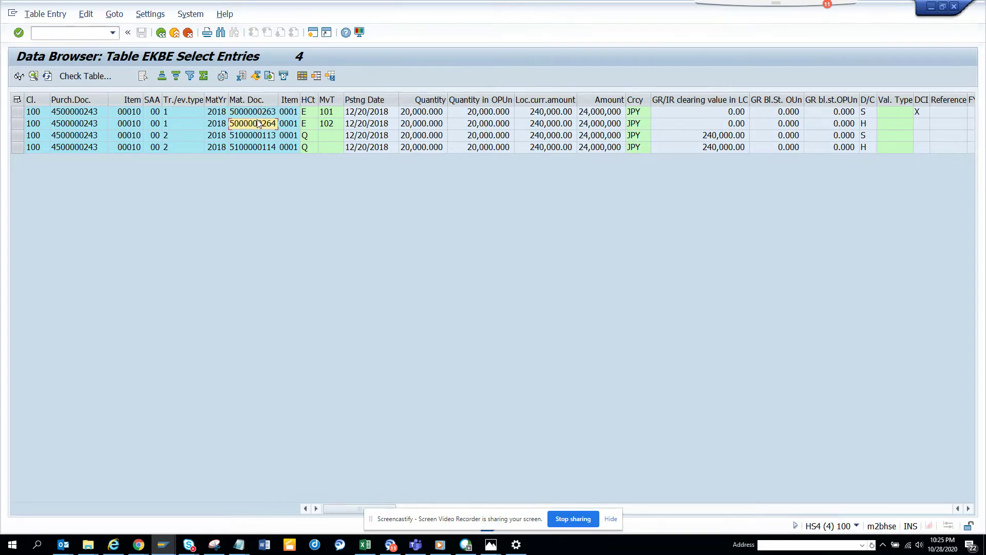
# Open the se16 selection screen for table MATDOC in the Easy Access session.
pyautogui.hotkey('alt', 'Tab')
pyautogui.hotkey('alt', 'Tab')
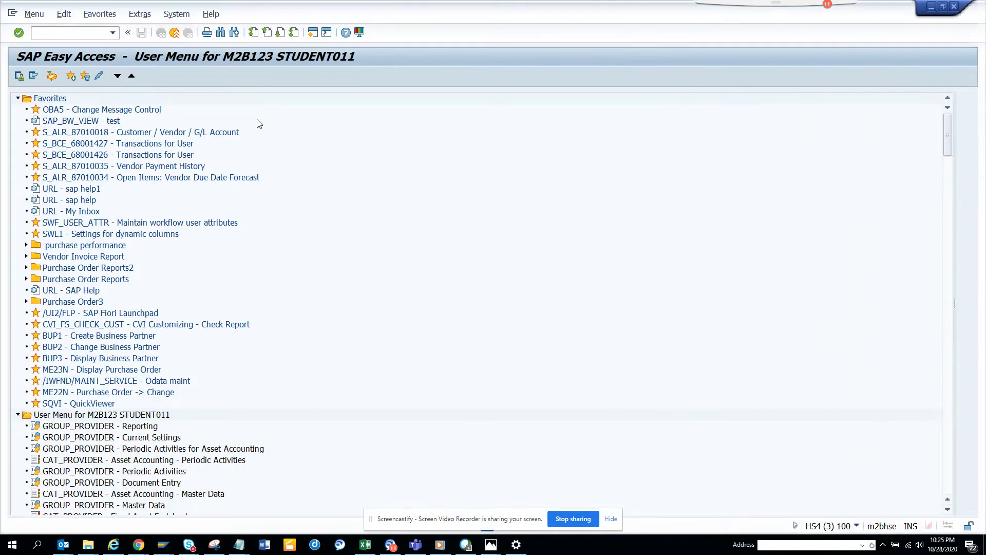
pyautogui.write('se16')
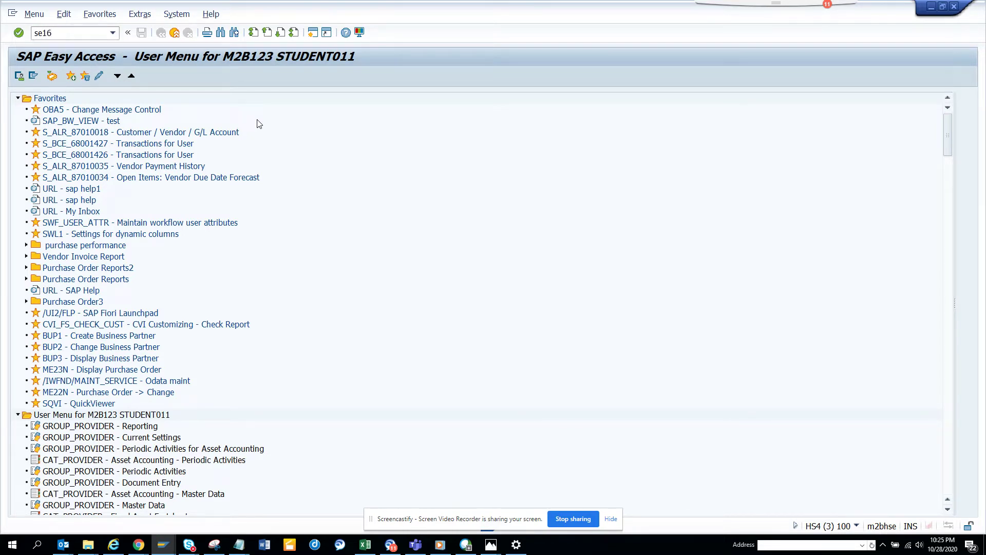
pyautogui.press('Return')
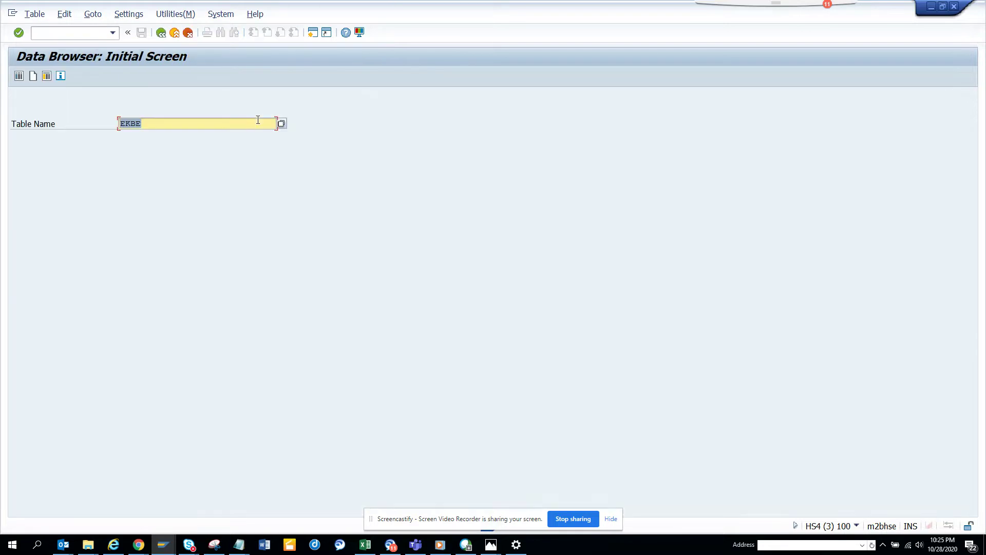
pyautogui.write('matdoc')
pyautogui.press('Return')
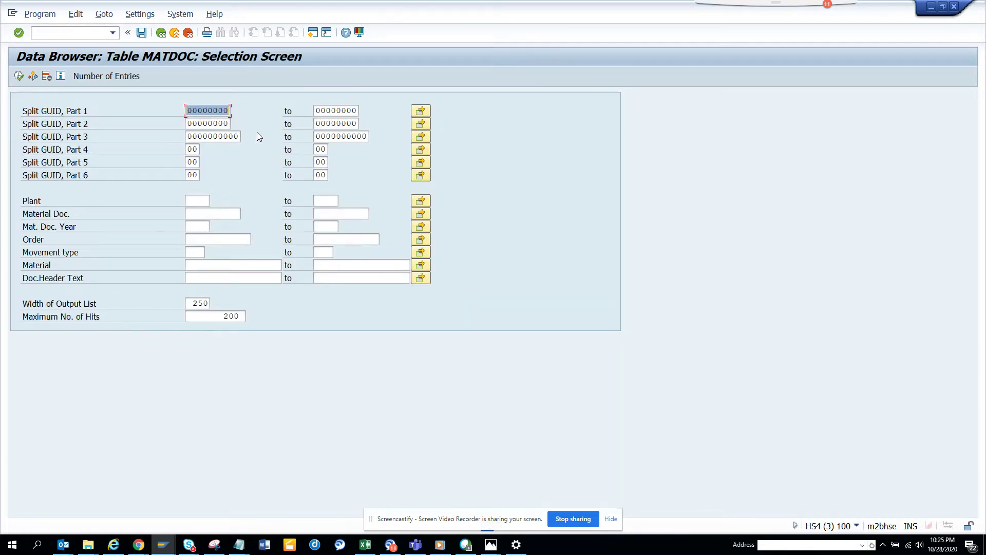
pyautogui.click(212, 212)
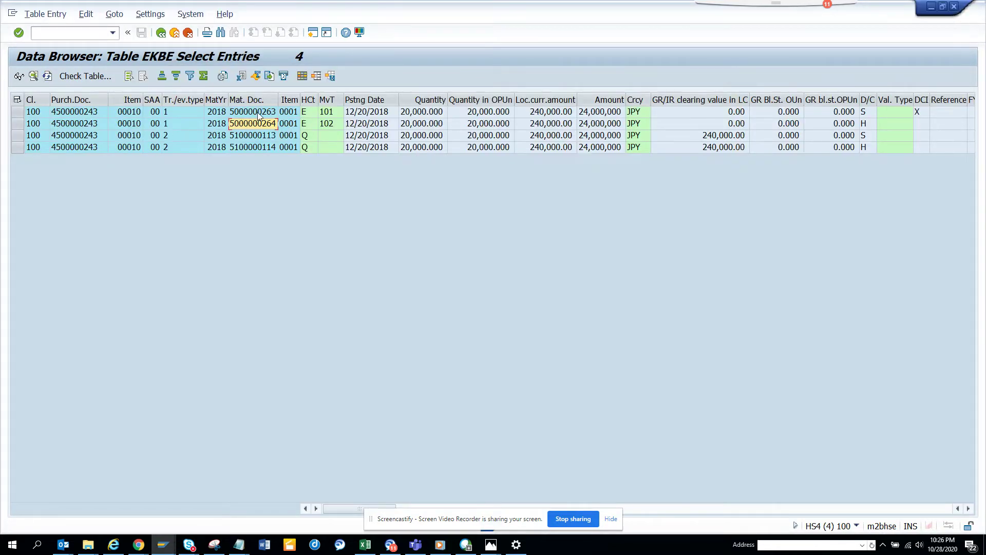
pyautogui.click(259, 113)
pyautogui.doubleClick(259, 113)
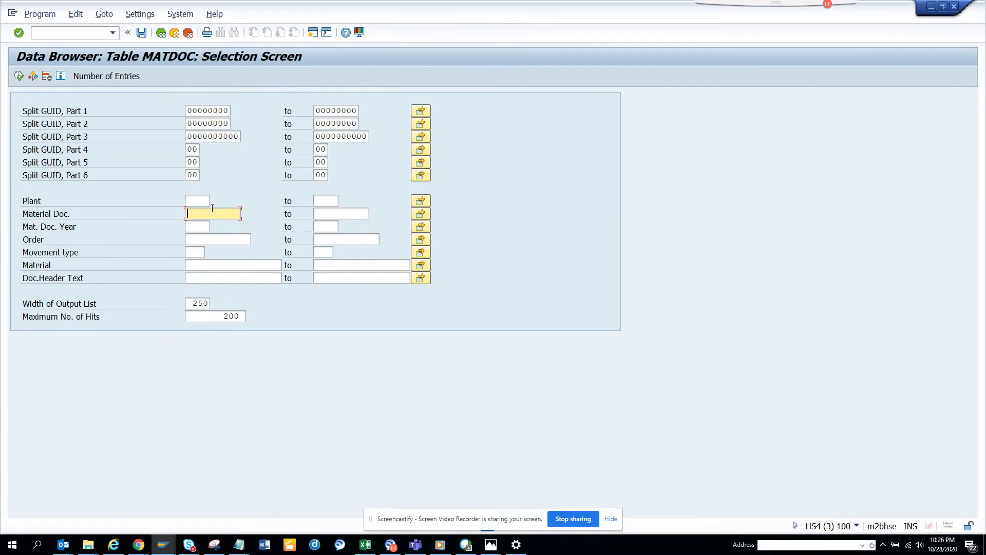
pyautogui.hotkey('ctrl', 'v')
pyautogui.click(195, 226)
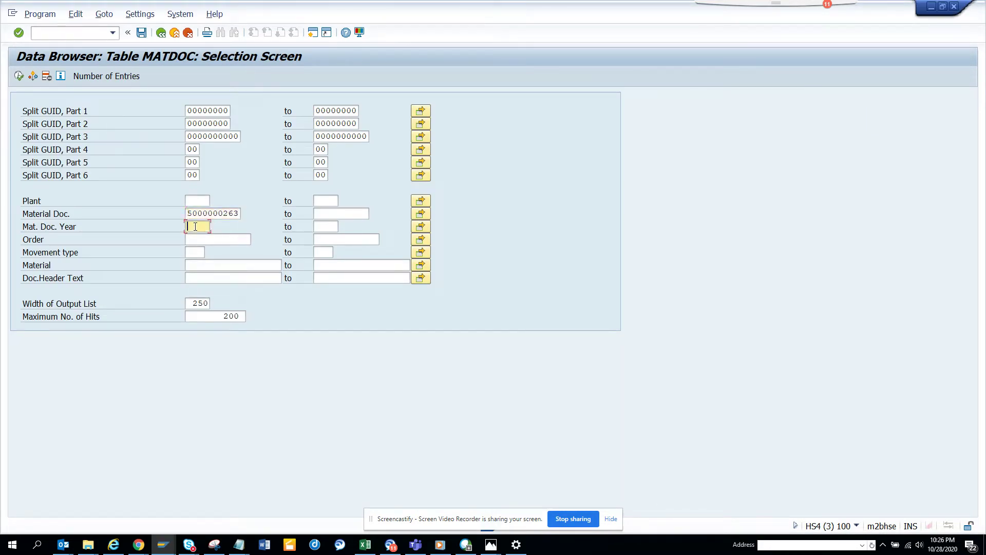
pyautogui.write('2018')
pyautogui.click(32, 76)
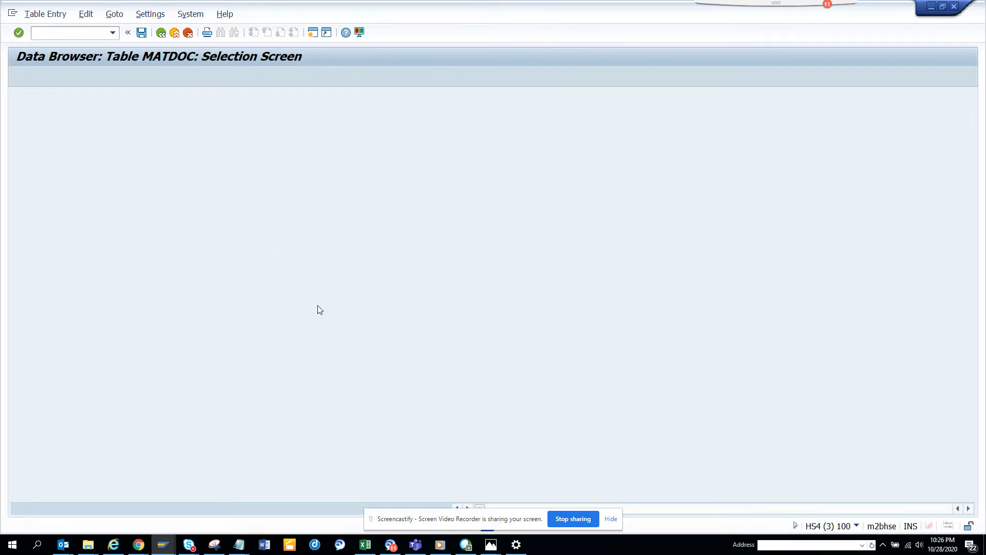
pyautogui.hotkey('alt', 'Tab')
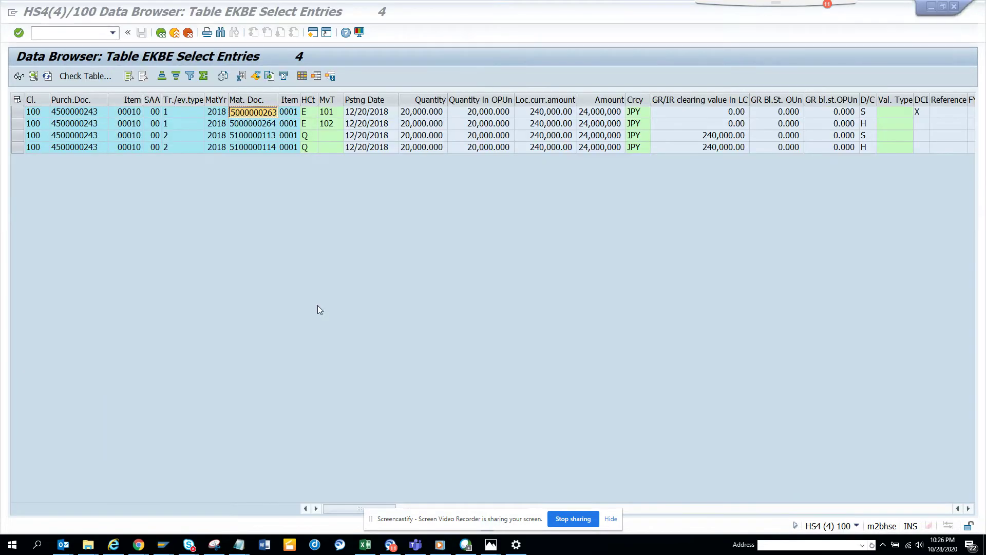
pyautogui.hotkey('alt', 'Tab')
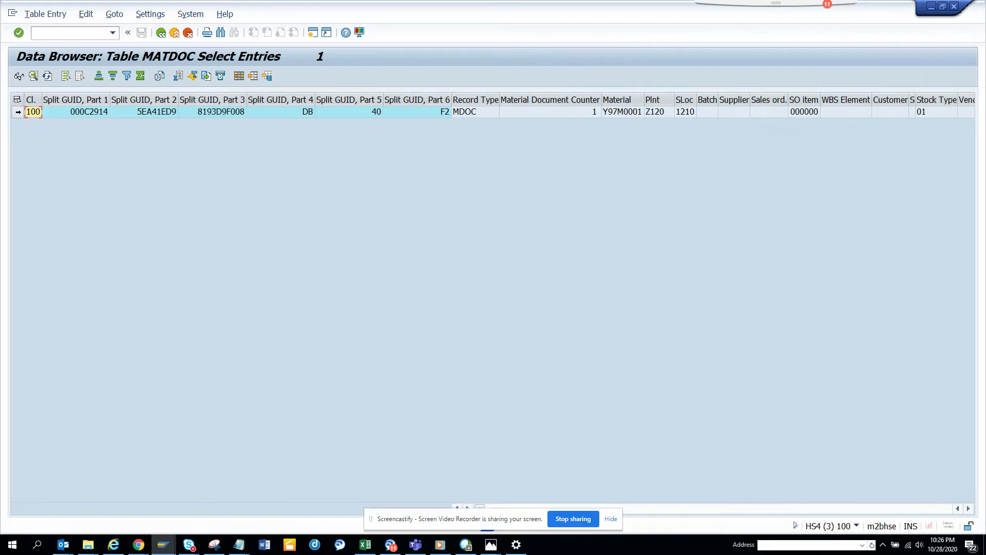
pyautogui.click(18, 112)
pyautogui.click(19, 76)
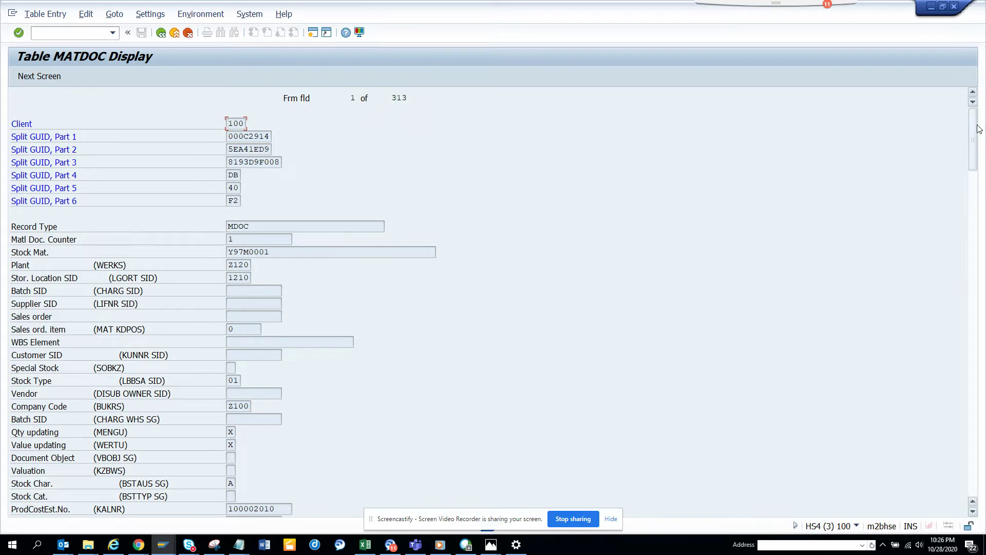
pyautogui.moveTo(975, 136); pyautogui.dragTo(984, 273)
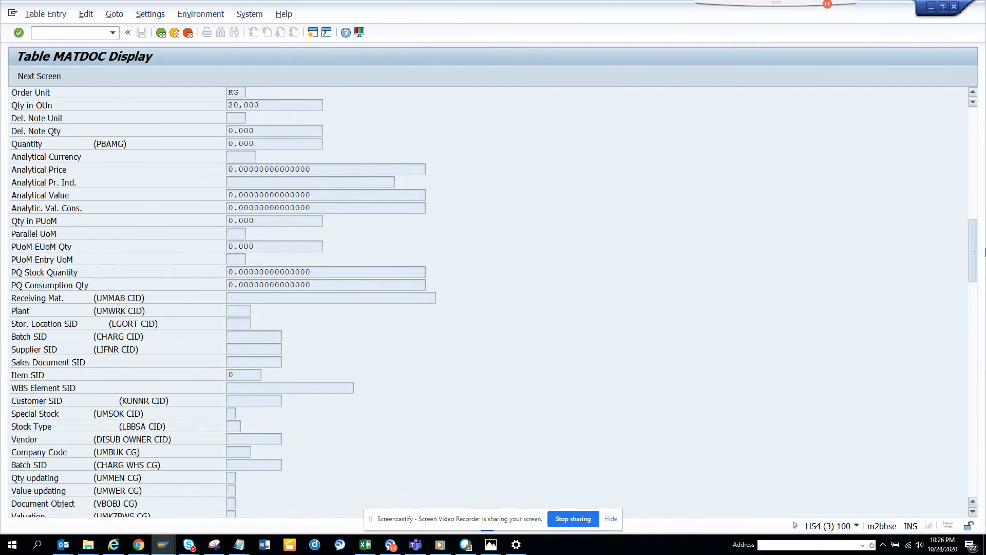
pyautogui.moveTo(984, 273); pyautogui.dragTo(984, 324)
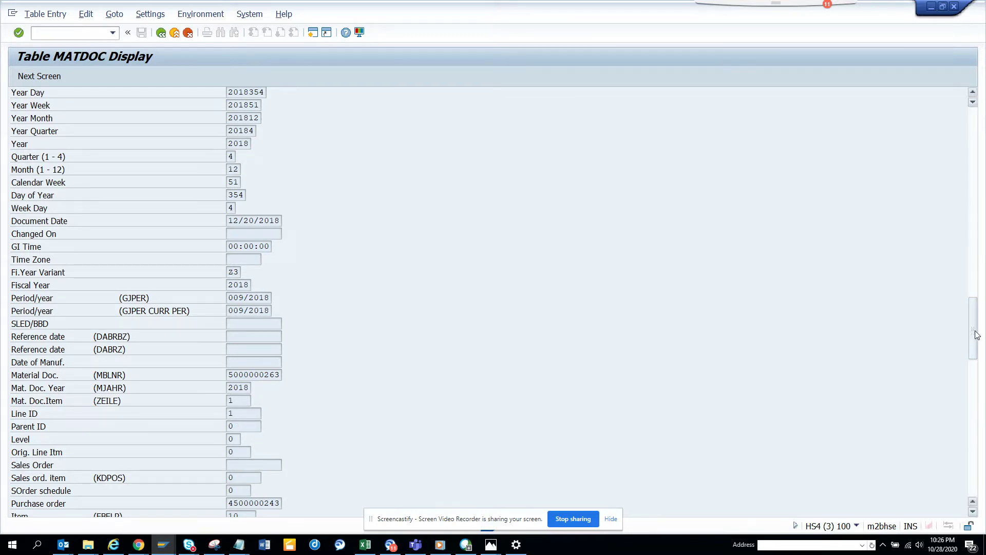
pyautogui.moveTo(984, 306); pyautogui.dragTo(982, 365)
pyautogui.scroll(-1, 982, 365)
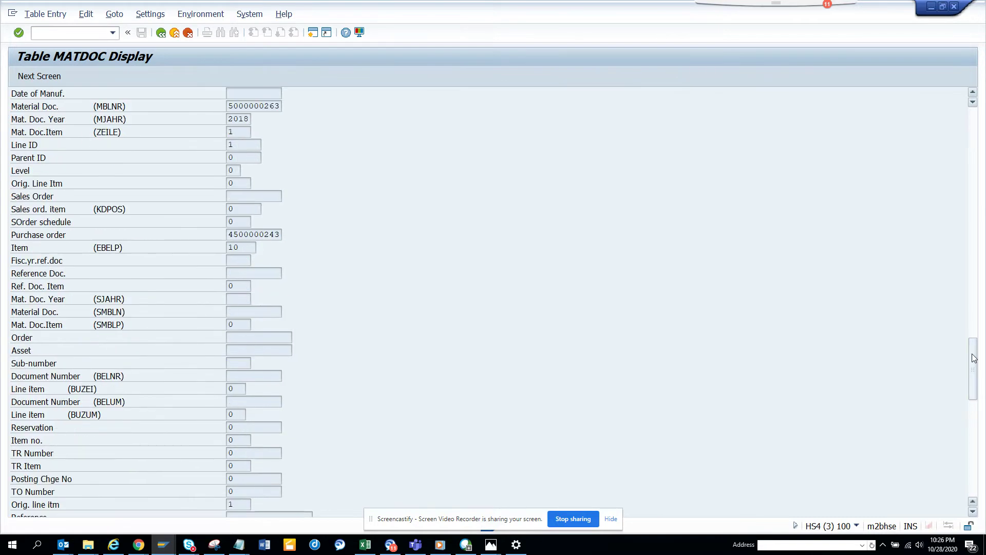
pyautogui.scroll(-1, 976, 365)
pyautogui.scroll(-2, 974, 365)
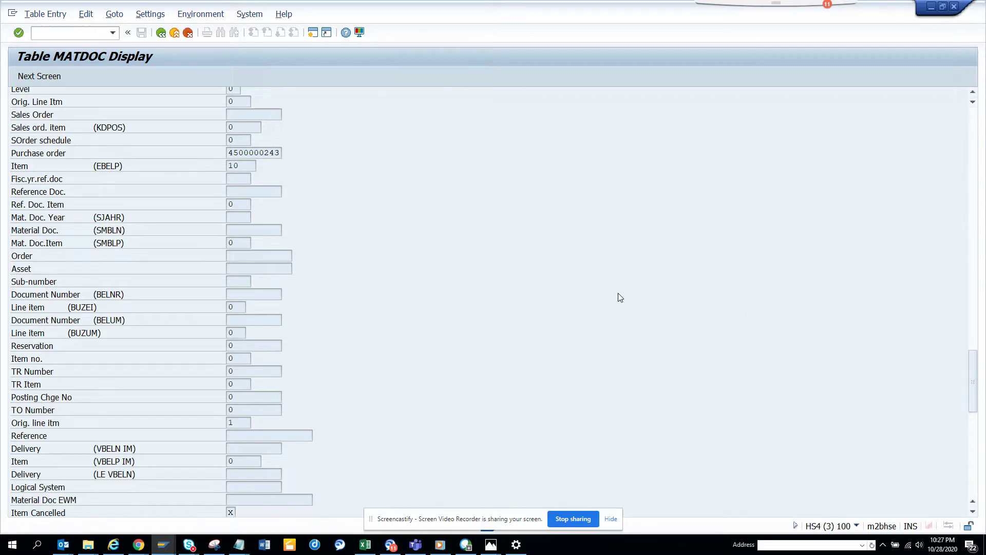
pyautogui.moveTo(976, 393)
pyautogui.mouseDown()
pyautogui.moveTo(982, 471)
pyautogui.moveTo(974, 205)
pyautogui.mouseUp()
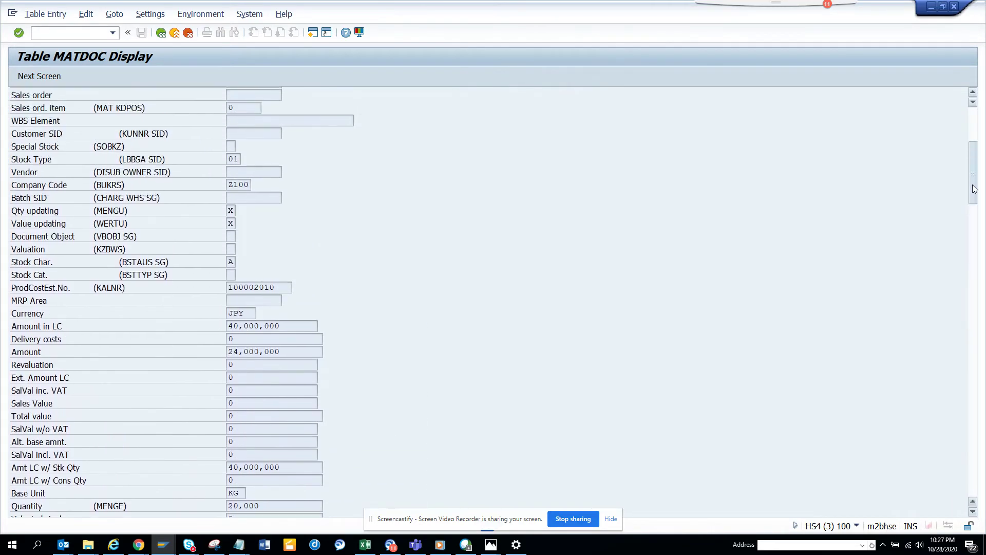
pyautogui.moveTo(974, 188); pyautogui.dragTo(983, 137)
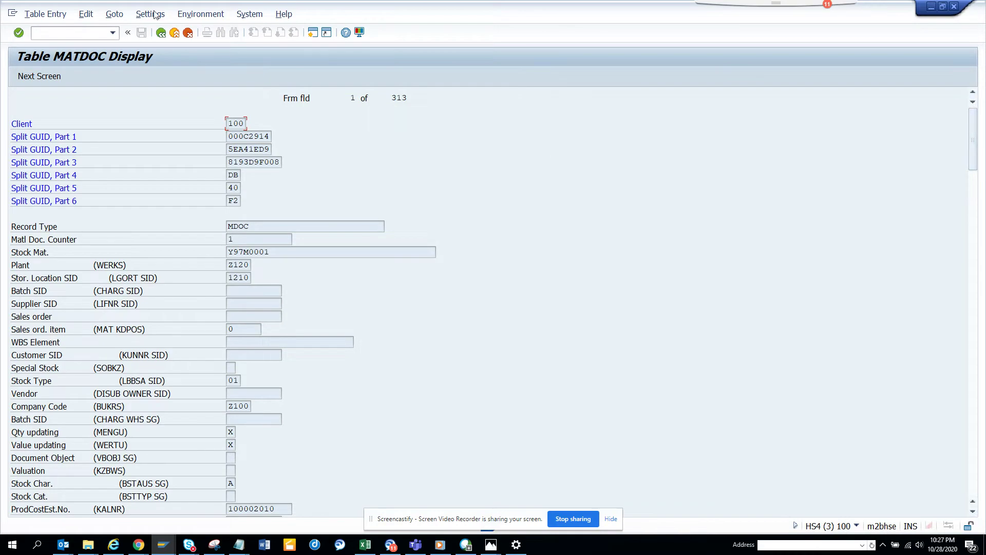
pyautogui.click(161, 33)
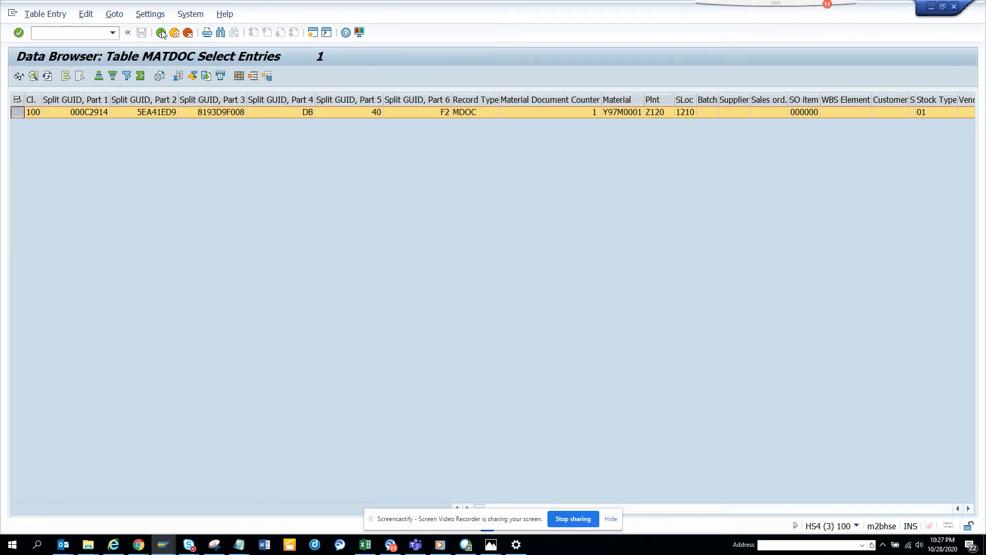
# Search Fields for Selection for 'purch' and tick EBELN and EBELP for MATDOC.
pyautogui.click(162, 33)
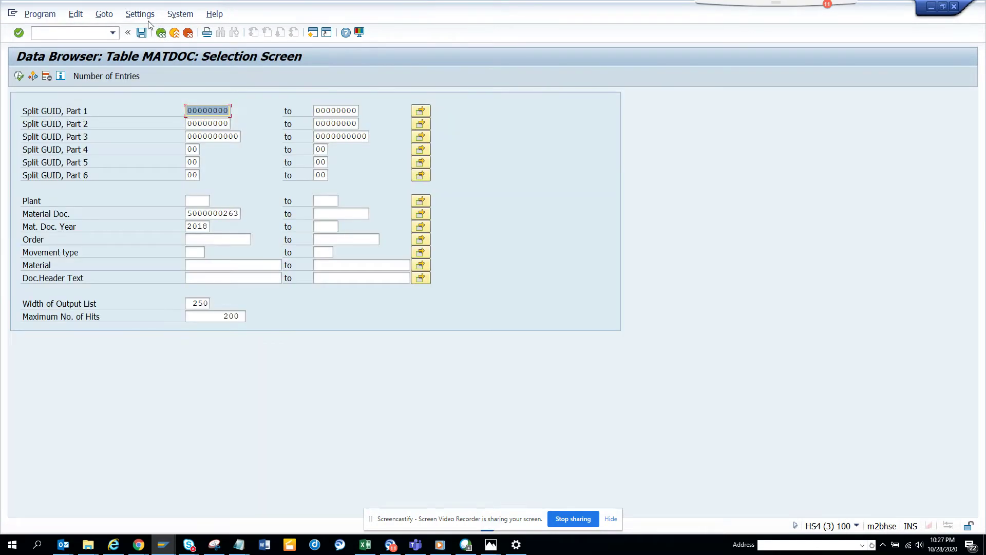
pyautogui.click(148, 16)
pyautogui.click(162, 55)
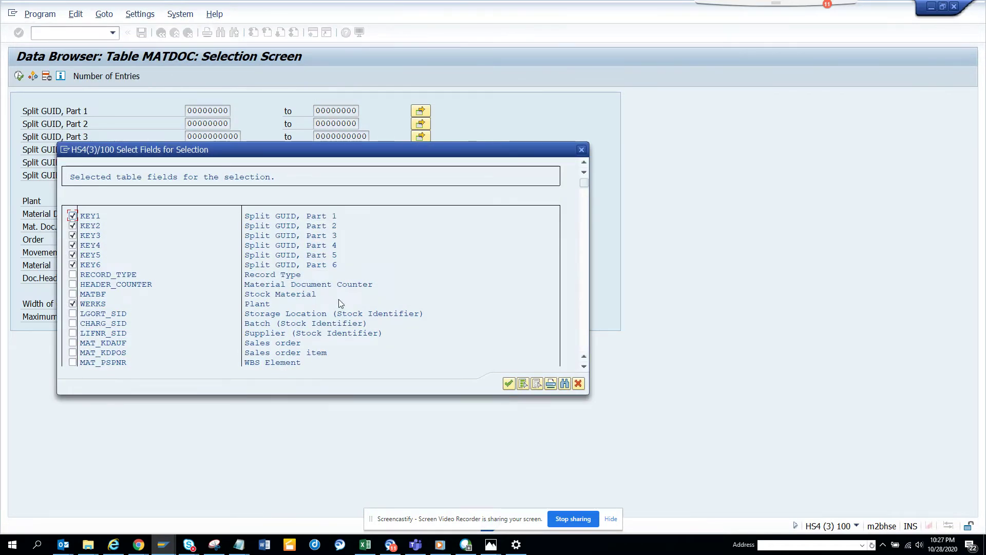
pyautogui.hotkey('ctrl', 'f')
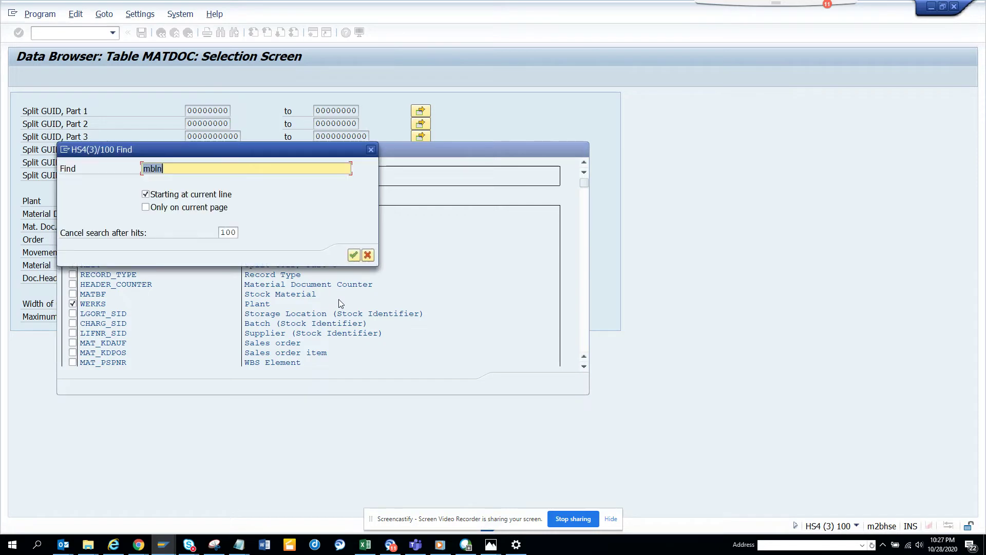
pyautogui.write('pu')
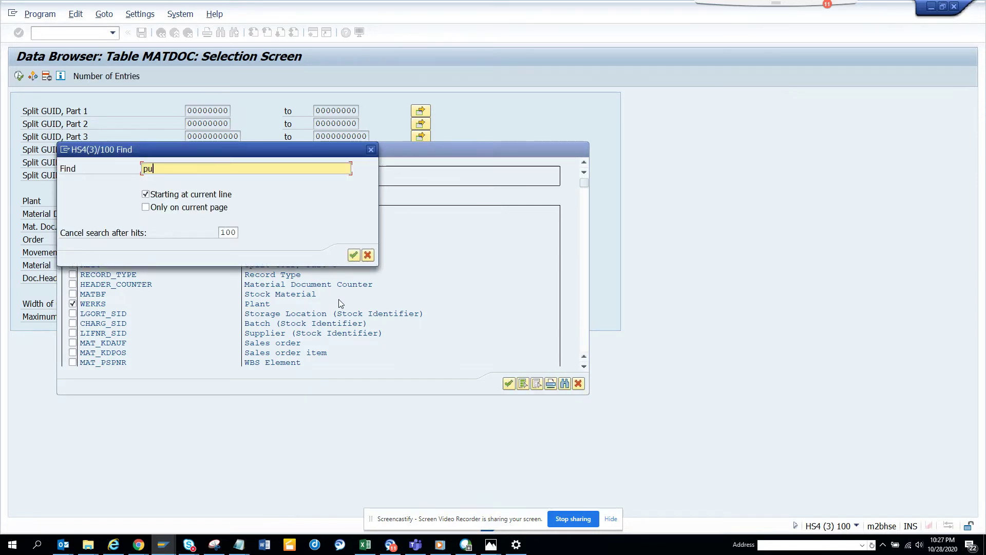
pyautogui.write('rch')
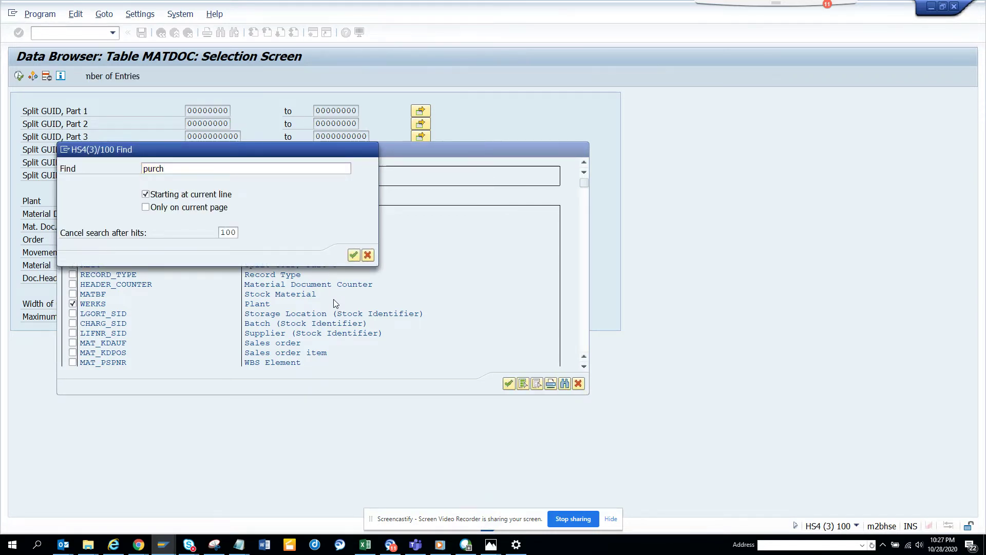
pyautogui.press('Return')
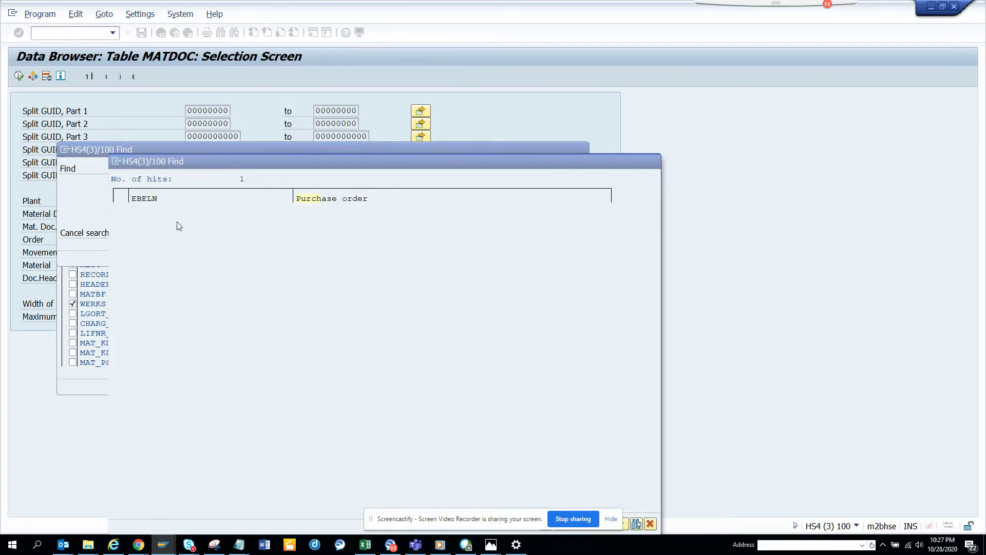
pyautogui.press('Escape')
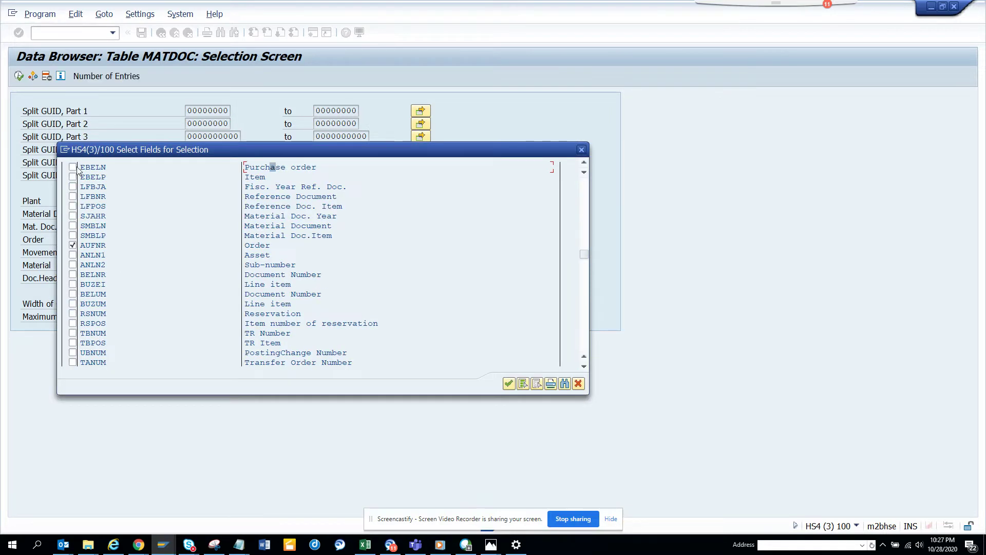
pyautogui.click(73, 167)
pyautogui.click(73, 168)
pyautogui.click(73, 177)
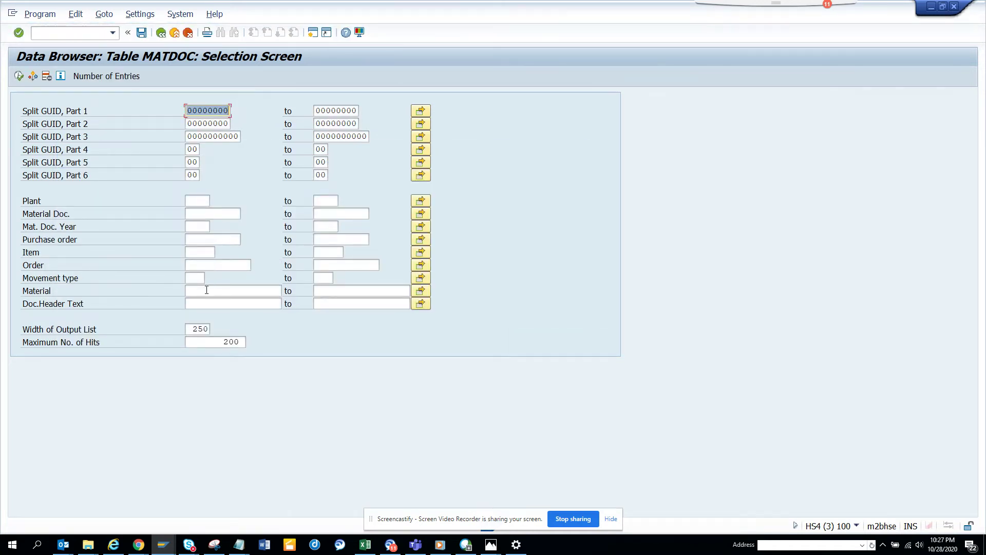
pyautogui.click(211, 238)
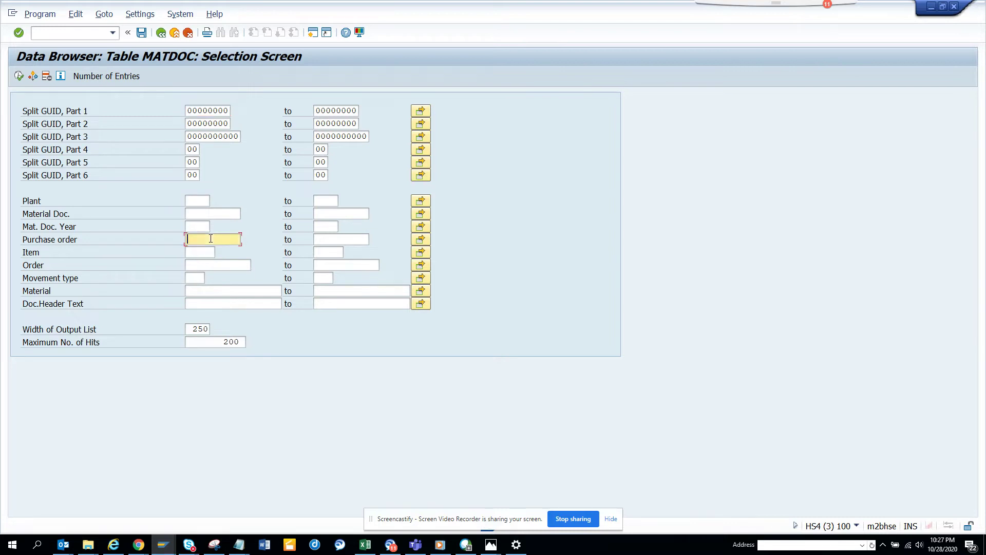
pyautogui.hotkey('alt', 'Tab')
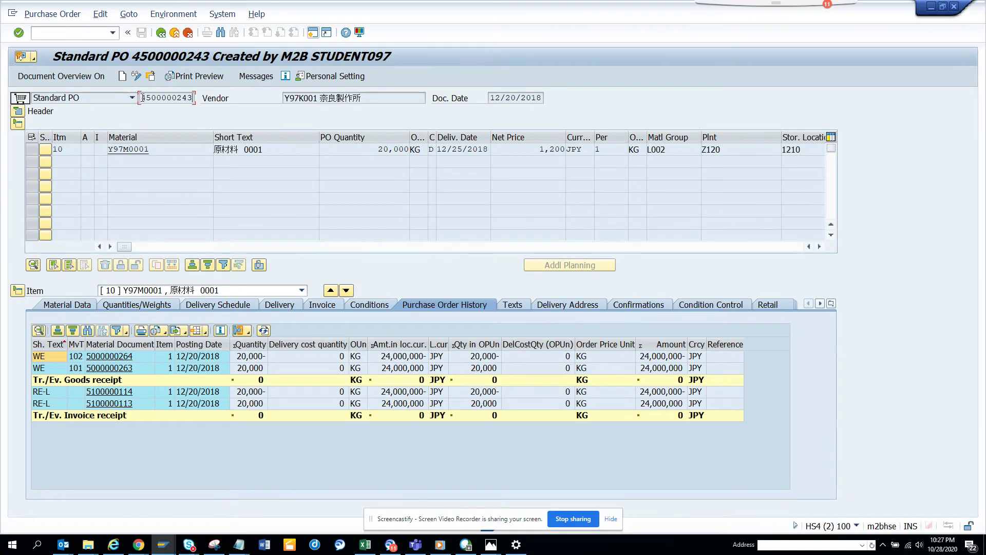
pyautogui.doubleClick(147, 98)
pyautogui.hotkey('ctrl', 'c')
pyautogui.hotkey('alt', 'Tab')
pyautogui.hotkey('ctrl', 'v')
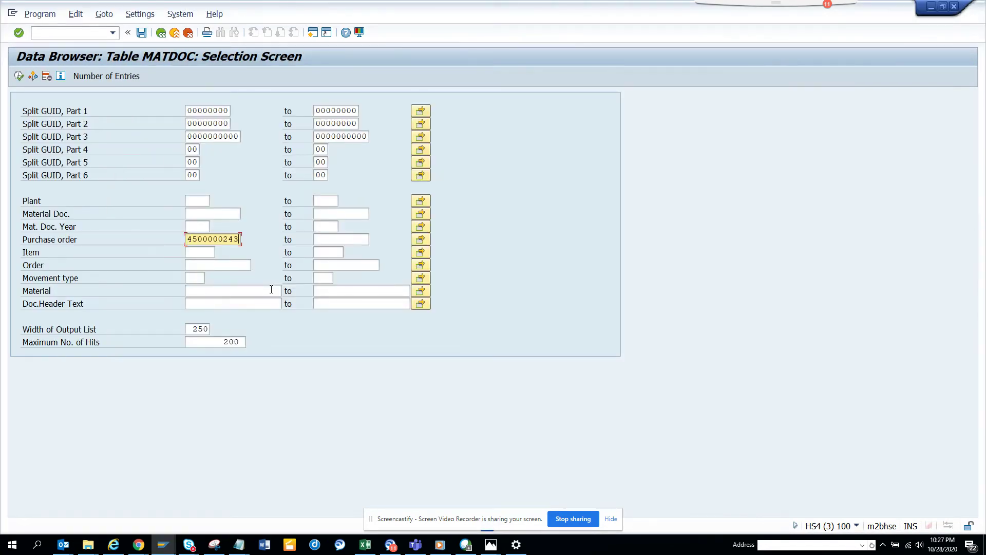
pyautogui.click(19, 76)
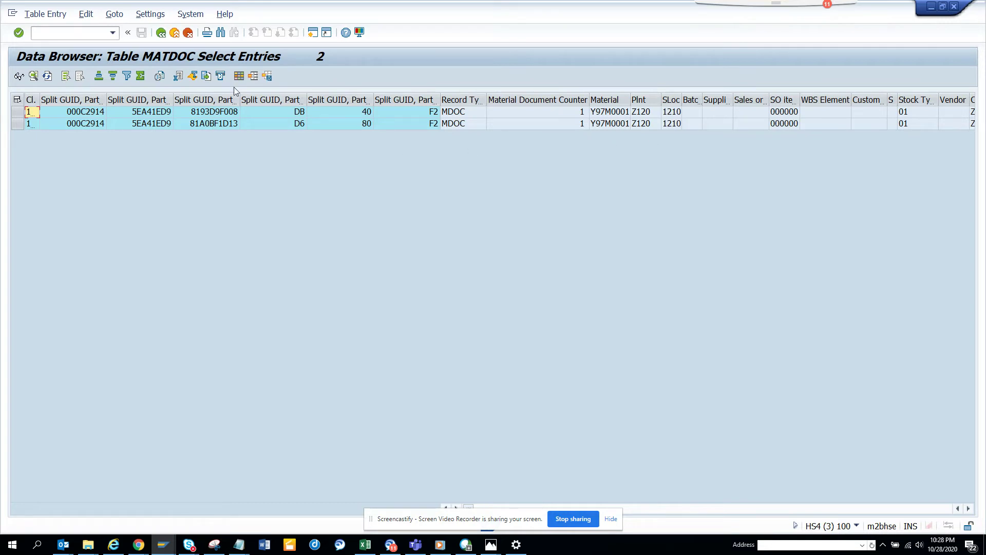
pyautogui.click(513, 119)
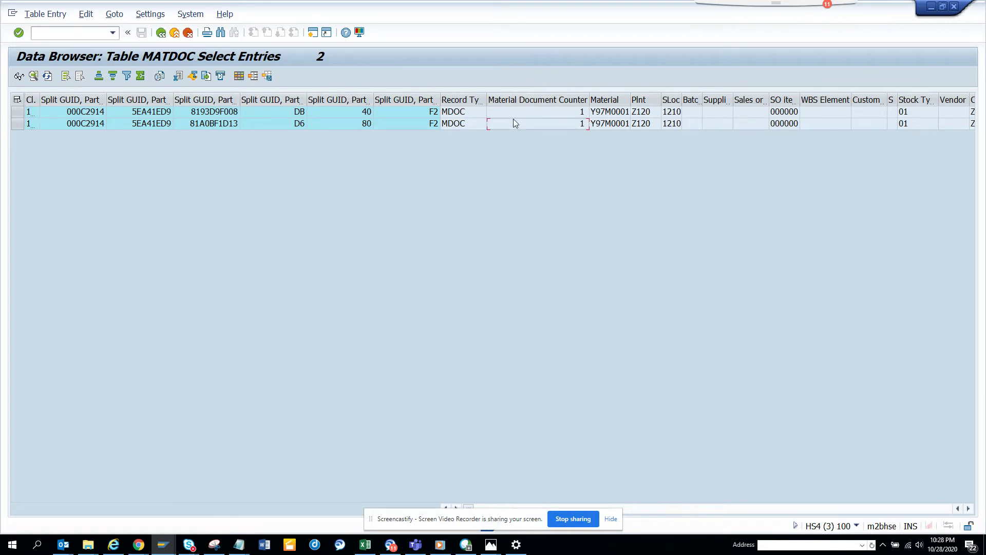
pyautogui.click(969, 509)
pyautogui.click(969, 508)
pyautogui.click(970, 509)
pyautogui.click(969, 508)
pyautogui.click(969, 509)
pyautogui.click(969, 508)
pyautogui.click(969, 509)
pyautogui.click(969, 508)
pyautogui.click(969, 508)
pyautogui.click(969, 508)
pyautogui.click(970, 508)
pyautogui.click(969, 509)
pyautogui.click(969, 509)
pyautogui.click(969, 508)
pyautogui.click(969, 509)
pyautogui.click(969, 508)
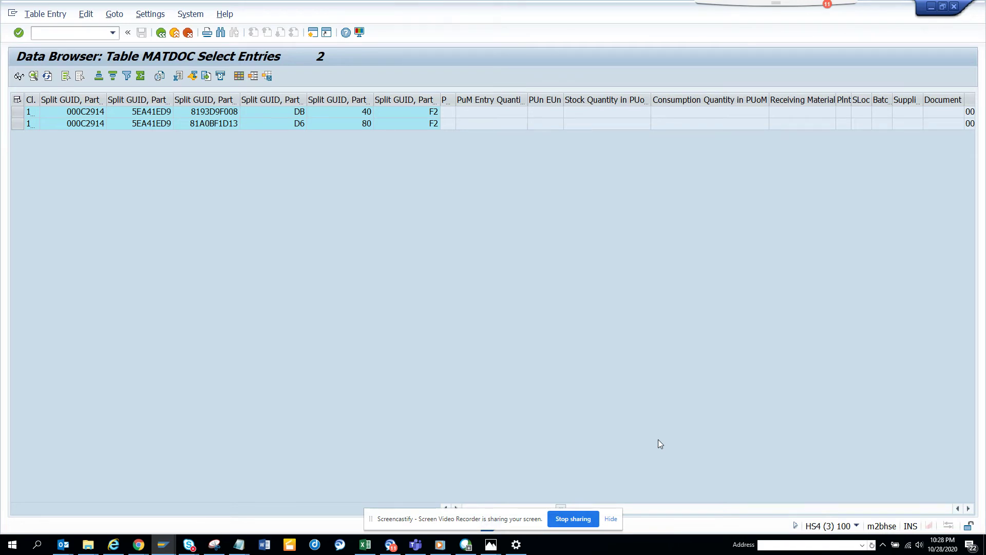
pyautogui.click(968, 509)
pyautogui.click(968, 508)
pyautogui.click(153, 21)
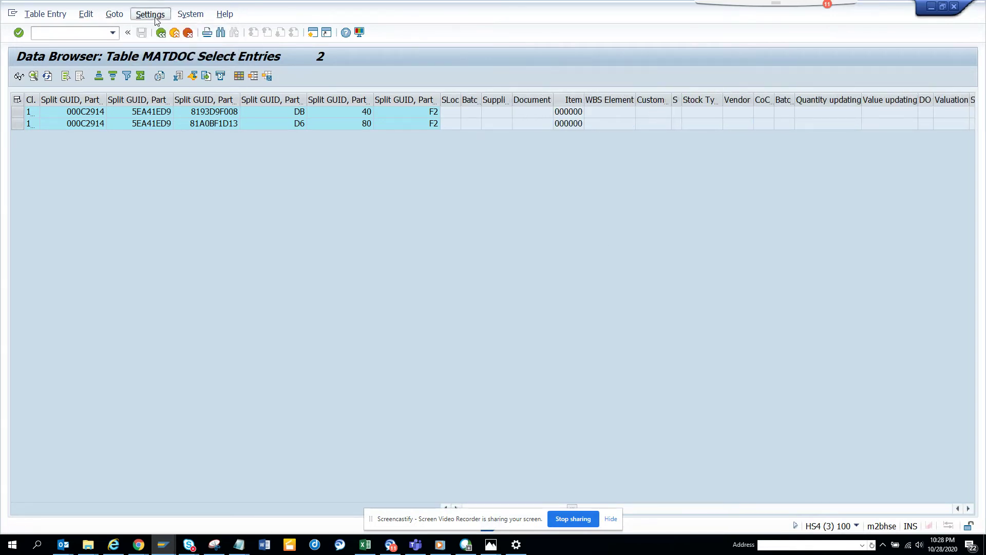
# Open the MATDOC result list's column layout settings and close them unchanged.
pyautogui.click(155, 21)
pyautogui.click(154, 20)
pyautogui.click(156, 19)
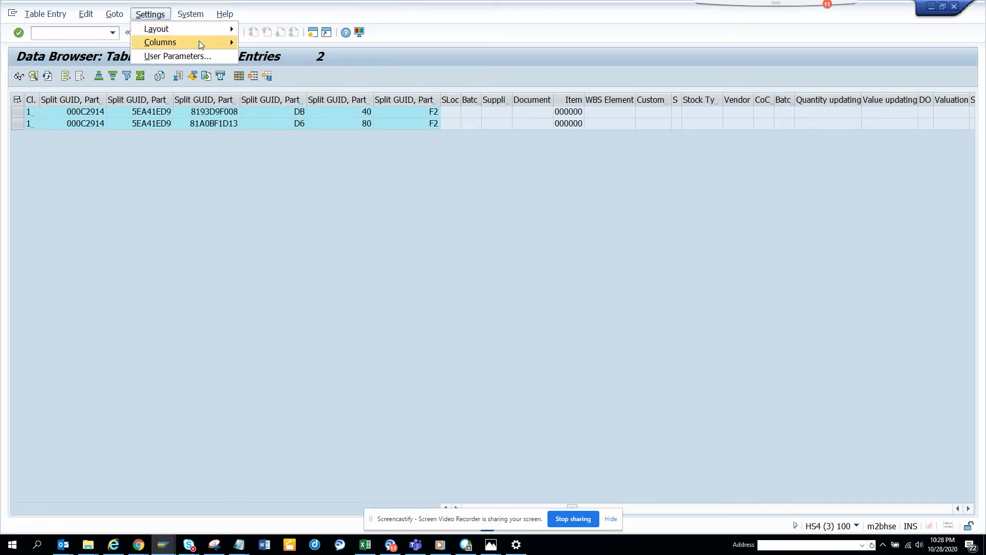
pyautogui.click(285, 123)
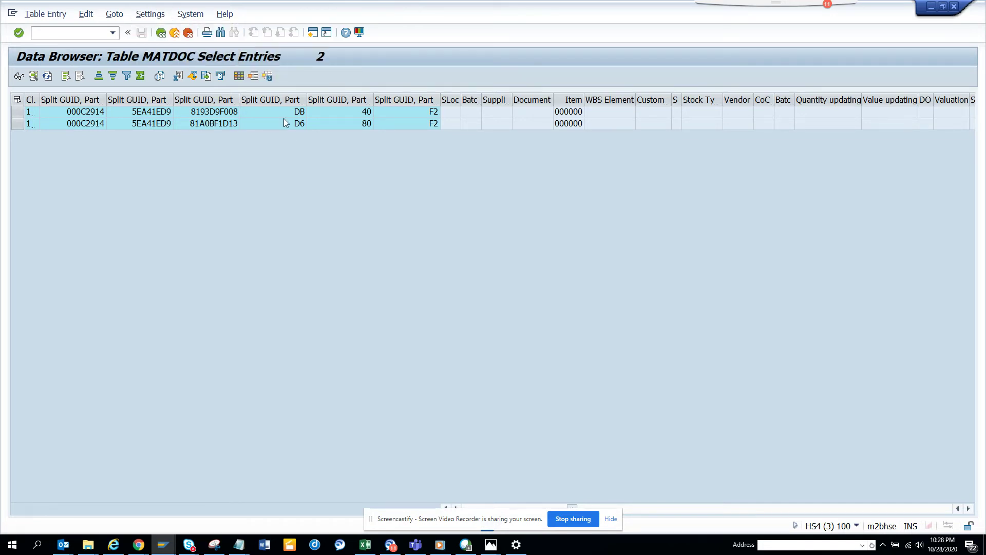
pyautogui.click(239, 76)
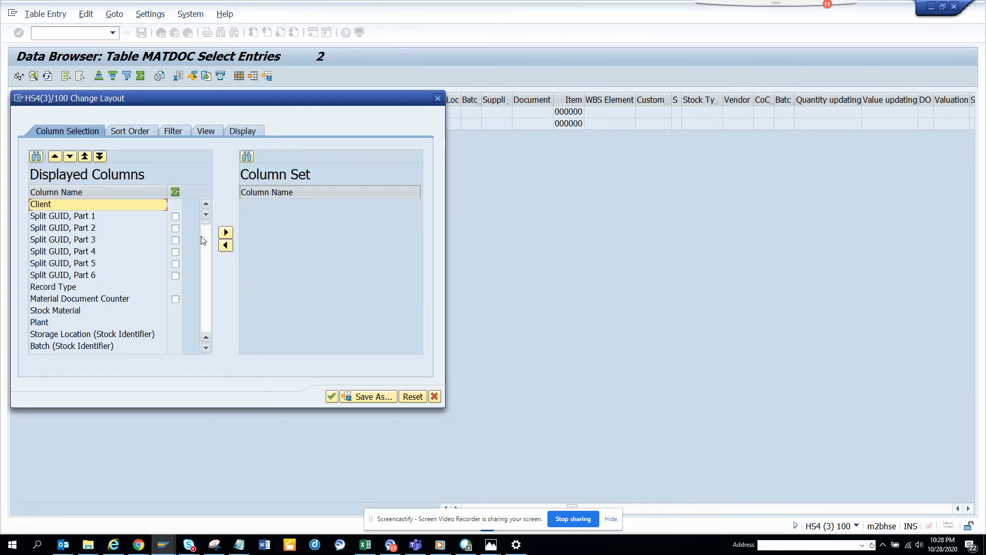
pyautogui.click(36, 156)
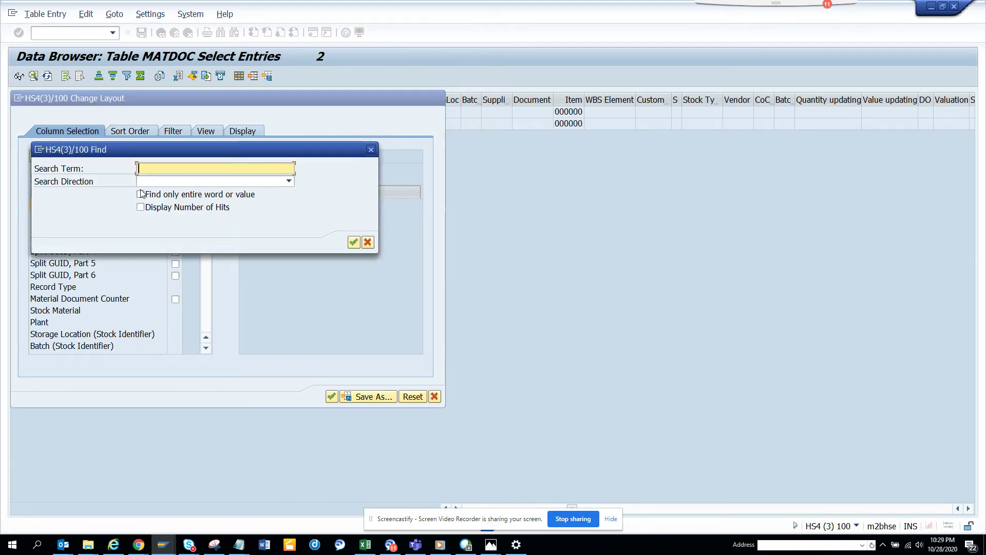
pyautogui.click(371, 149)
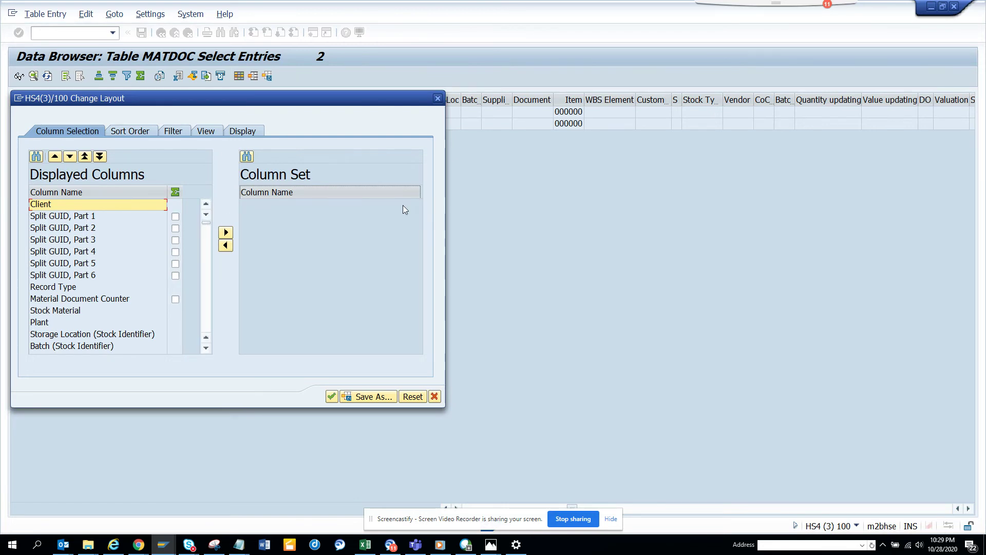
pyautogui.click(437, 98)
pyautogui.click(725, 510)
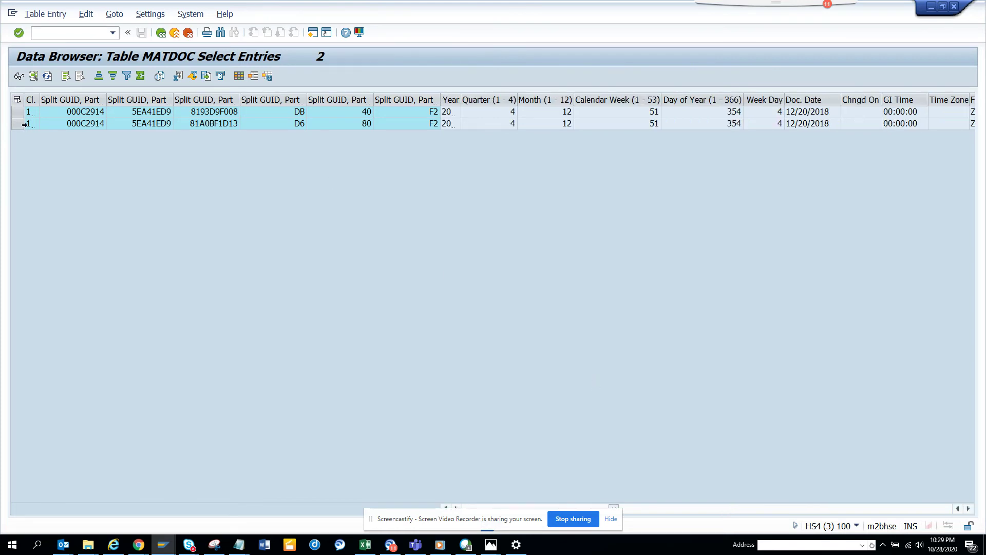
# Select the second MATDOC entry, then go back to the selection screen.
pyautogui.click(15, 126)
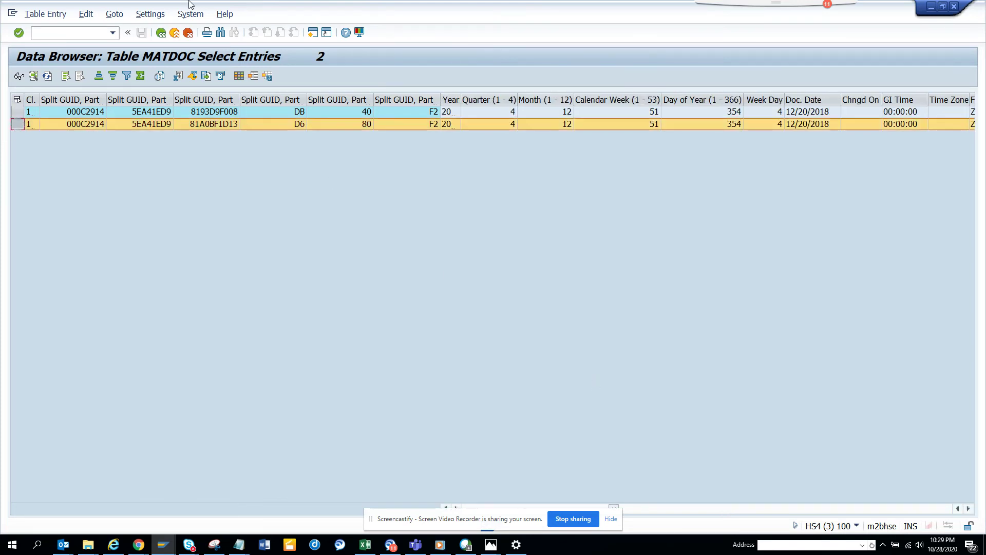
pyautogui.click(161, 33)
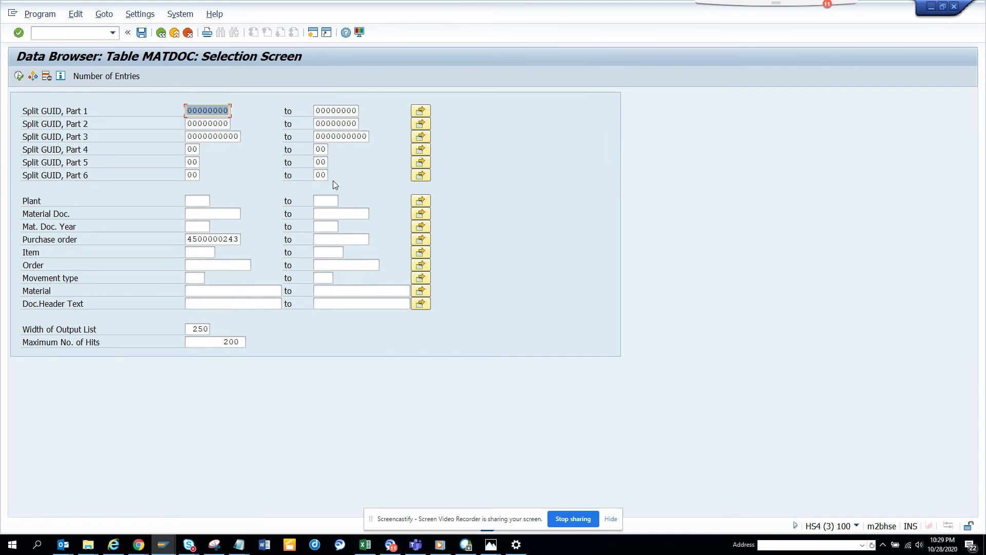
pyautogui.hotkey('alt', 'Tab')
pyautogui.hotkey('alt', 'Tab')
pyautogui.hotkey('alt', 'Tab')
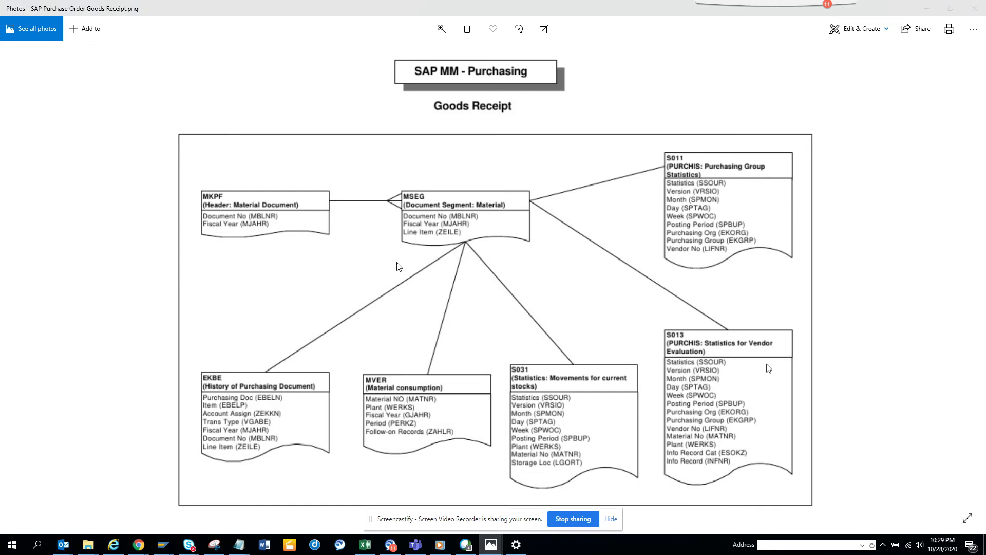
pyautogui.hotkey('alt', 'Tab')
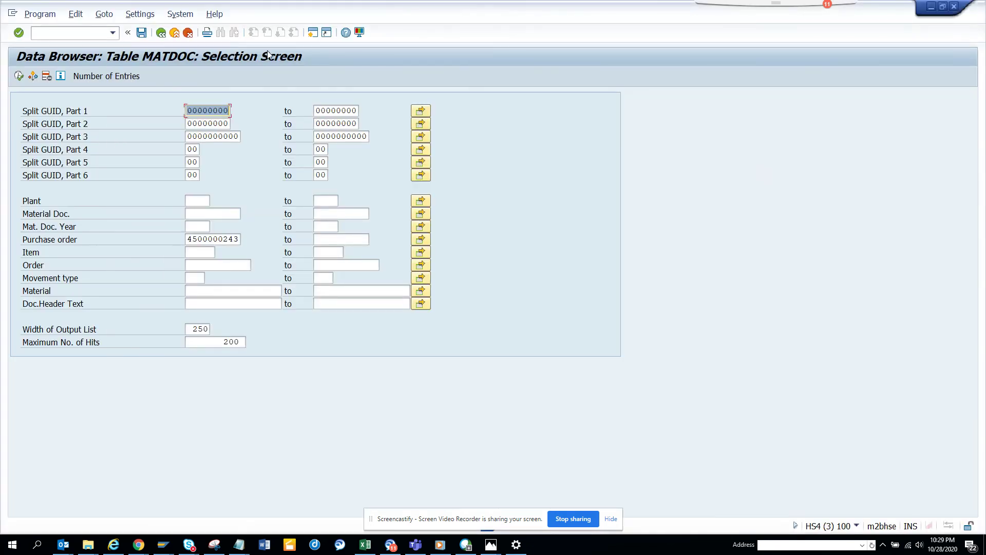
# Go back to the SE16 initial screen and open table MKPF.
pyautogui.click(161, 36)
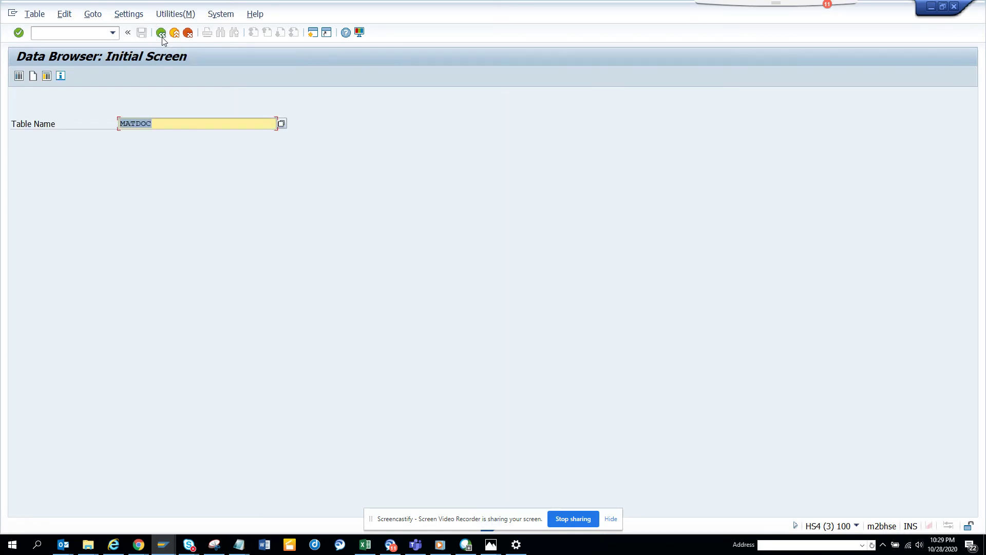
pyautogui.write('mkpf')
pyautogui.press('Return')
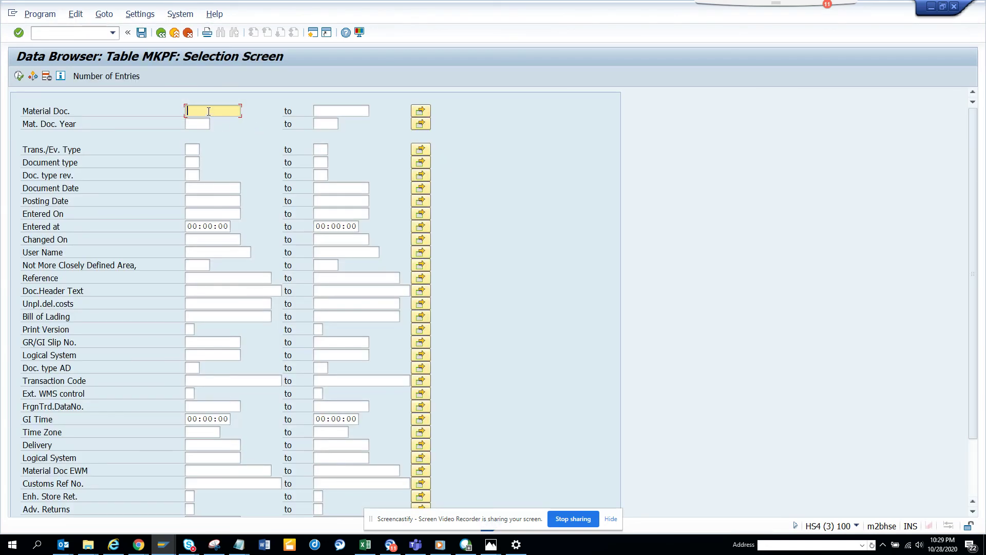
pyautogui.hotkey('alt', 'Tab')
pyautogui.hotkey('alt', 'Tab')
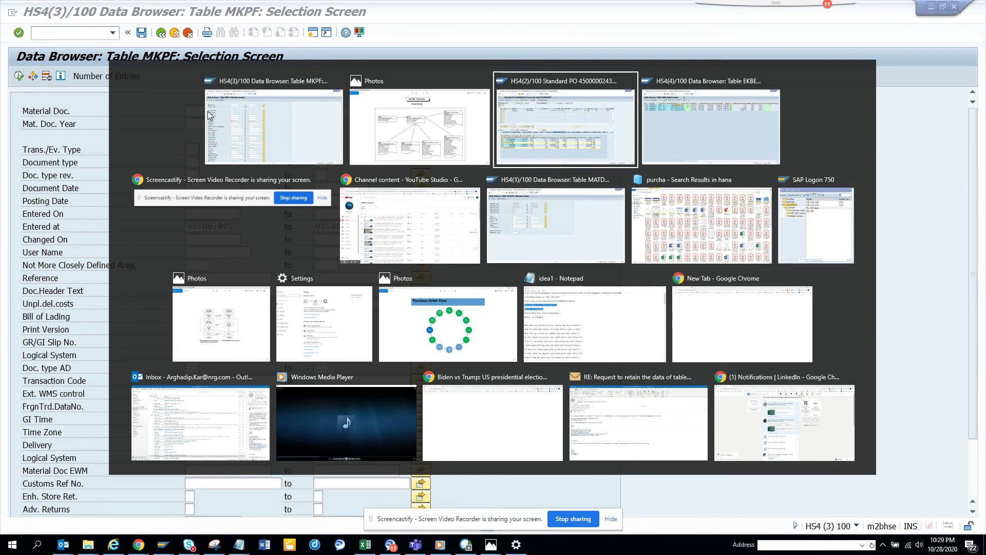
pyautogui.hotkey('alt', 'Tab')
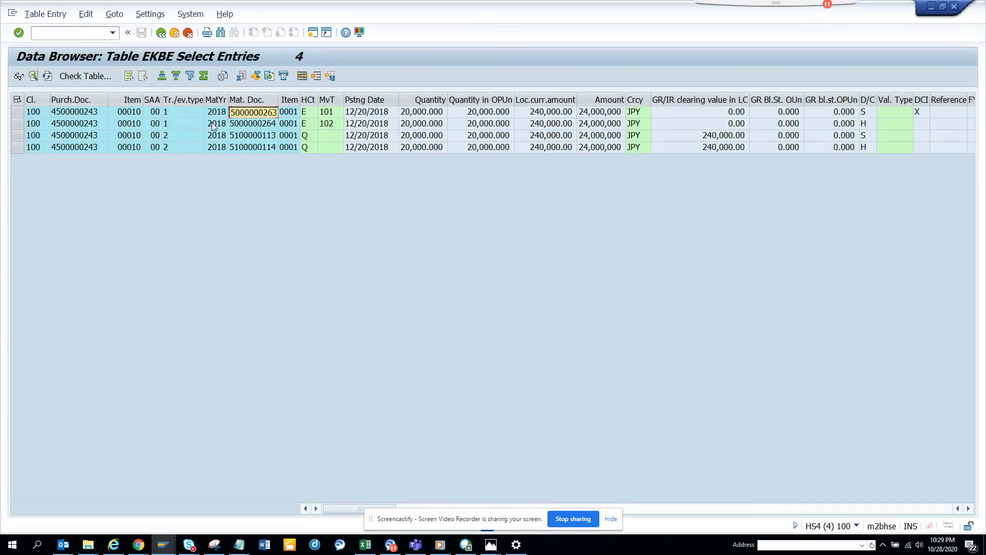
pyautogui.hotkey('alt', 'Tab')
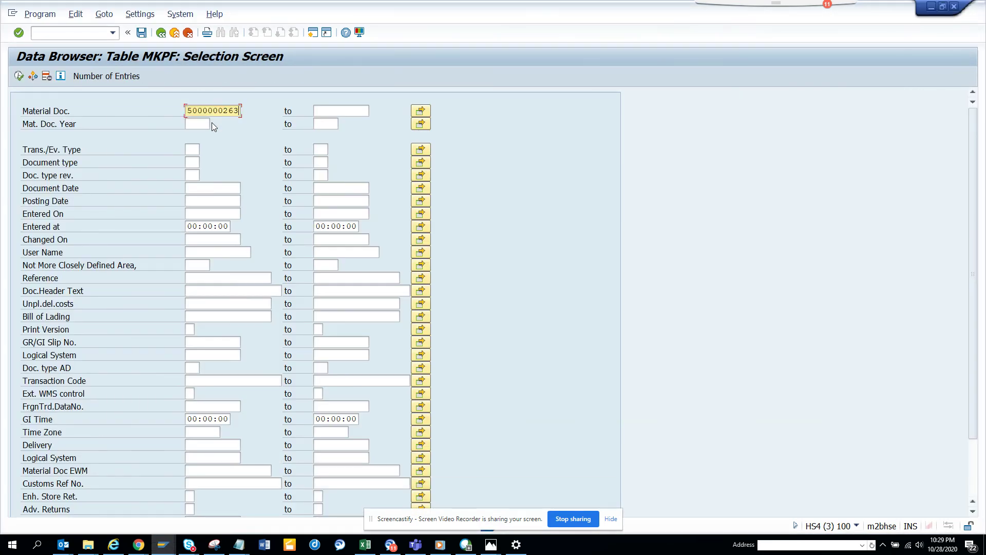
pyautogui.click(18, 76)
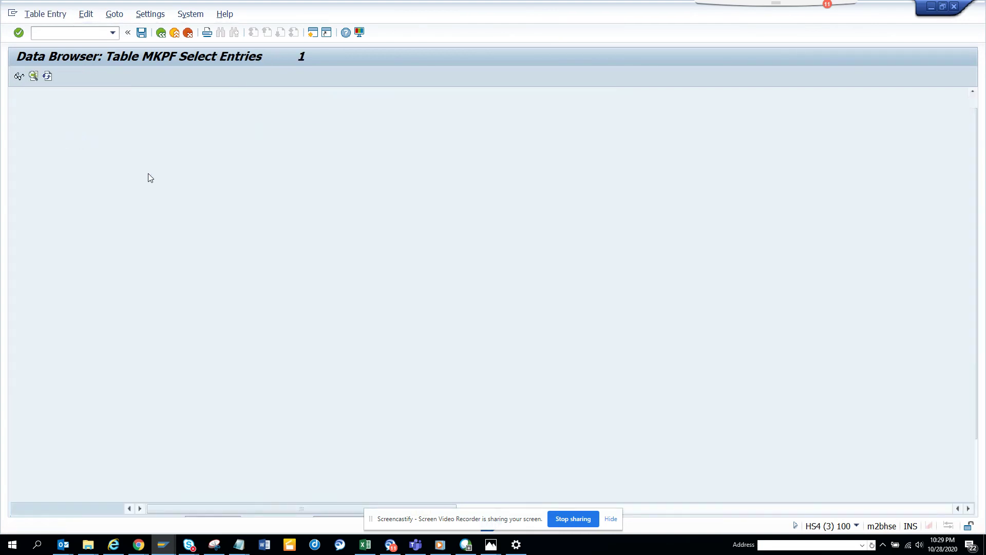